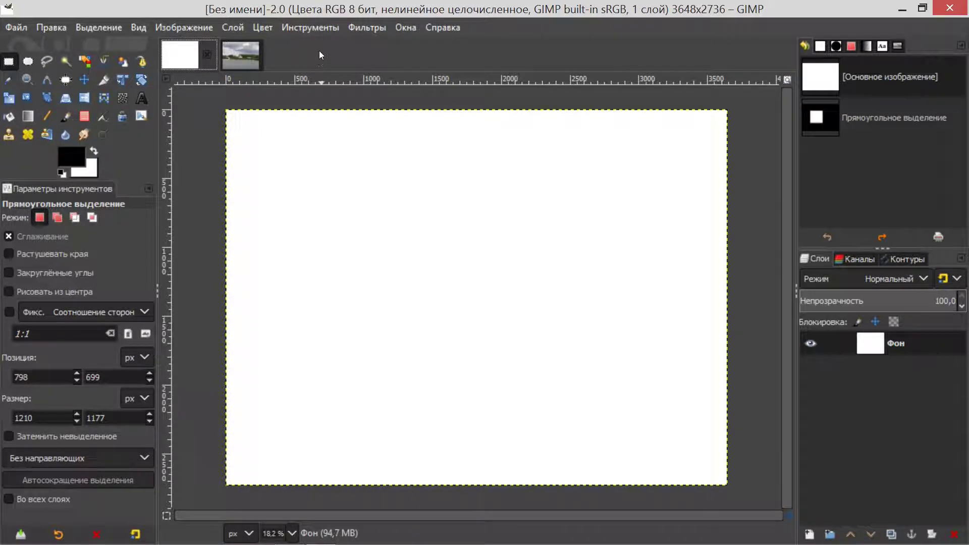
- Glance at the Tools > Transform menu, then pick the Rotate tool (Shift+R) in the toolbox
click(319, 29)
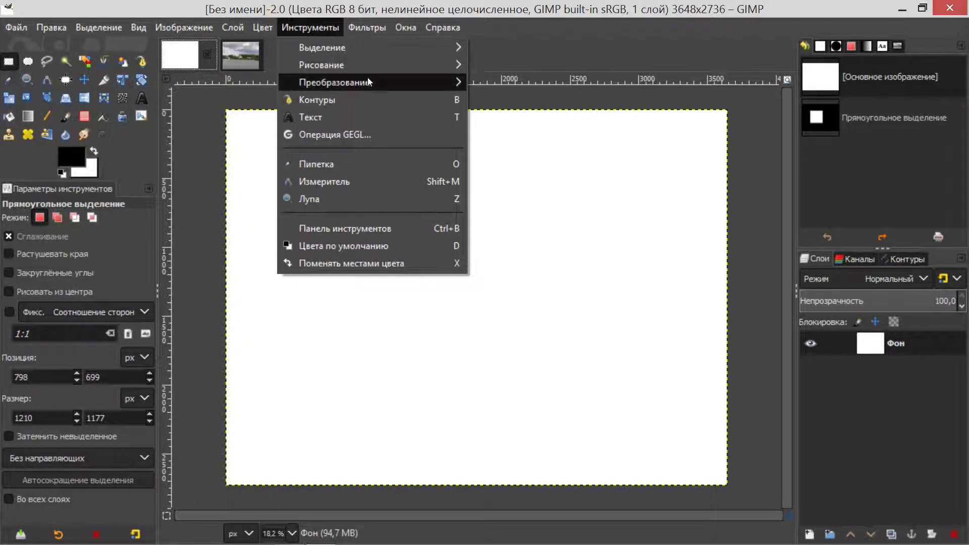
mouse_move(334, 82)
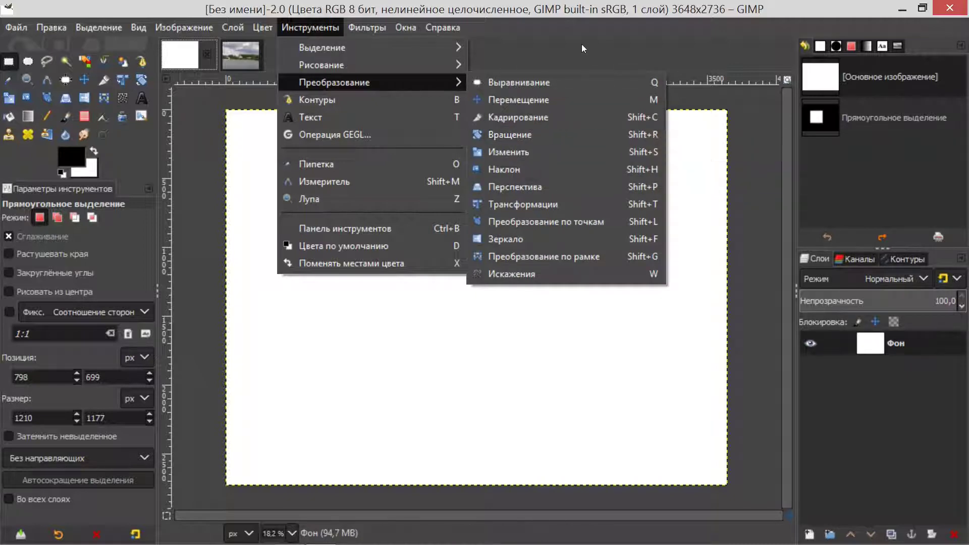
click(530, 48)
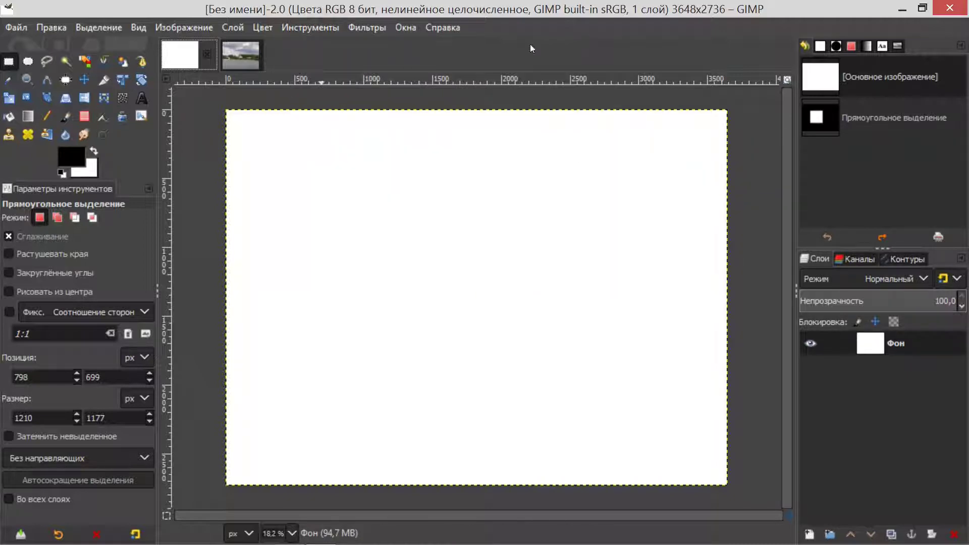
click(141, 83)
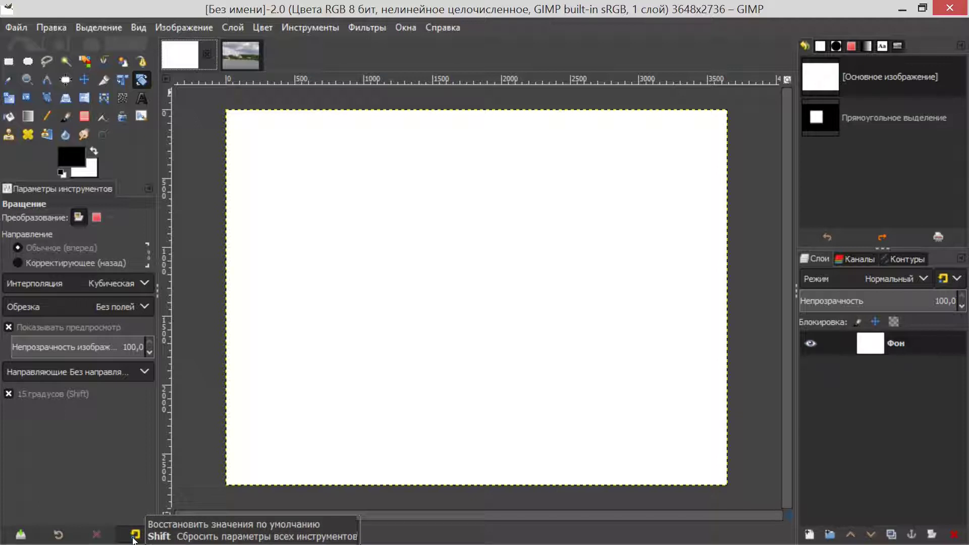
- Reset the Rotate tool's Tool Options to their default values
click(134, 534)
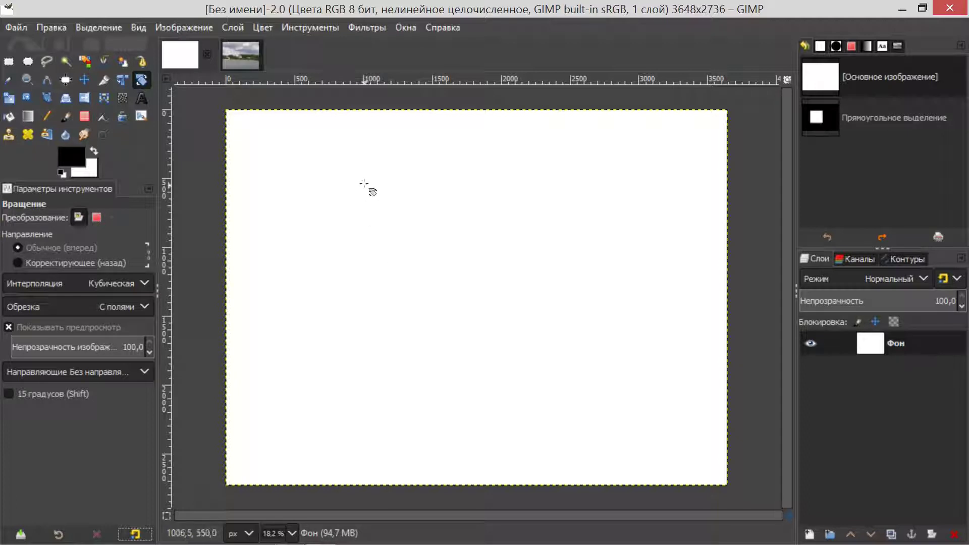
- Start a rotation, nudge the pivot, preview about ±8°, then reset the angle to 0°
click(397, 192)
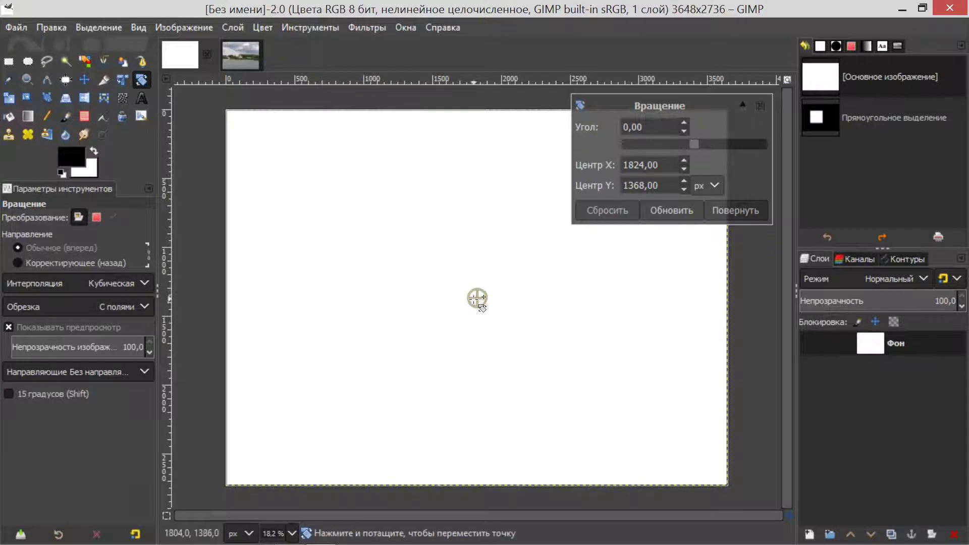
drag(478, 298, 472, 301)
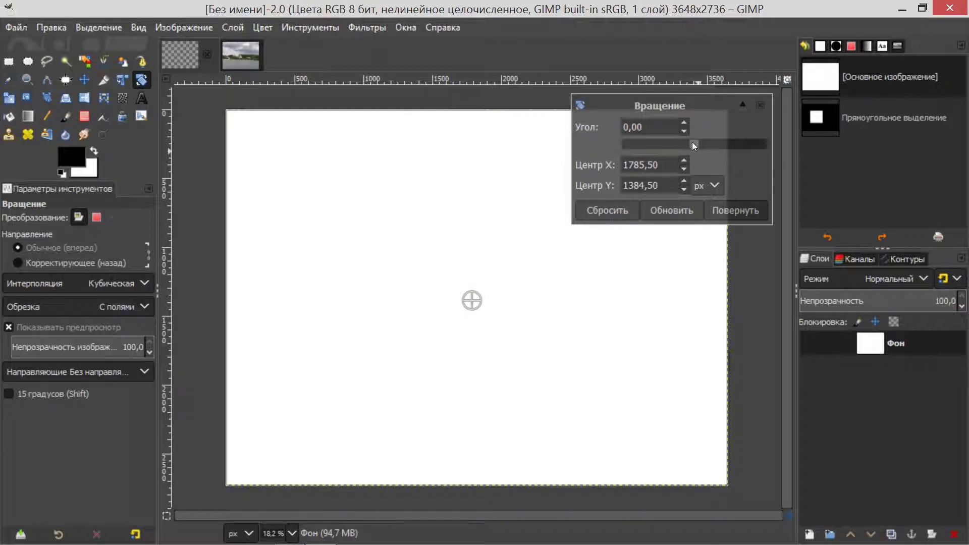
drag(698, 145, 689, 146)
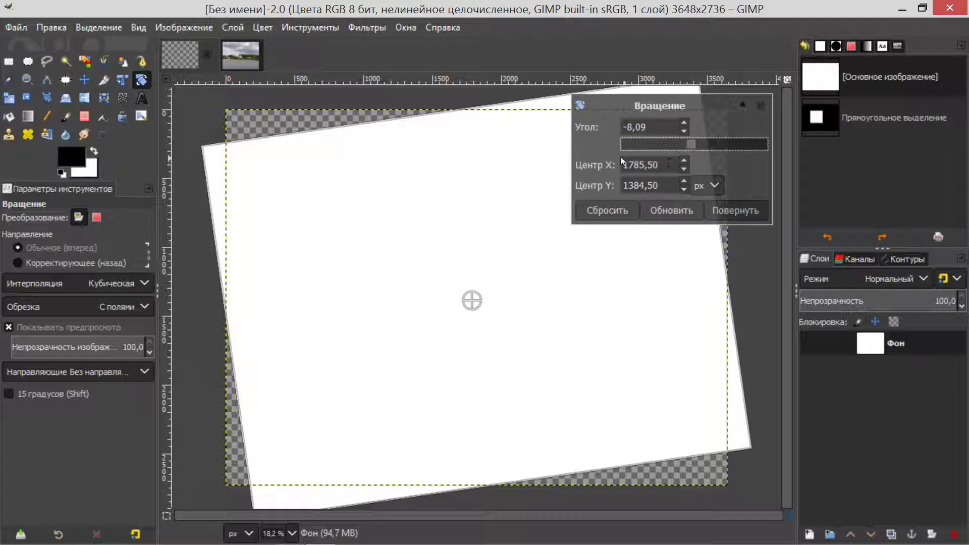
click(616, 214)
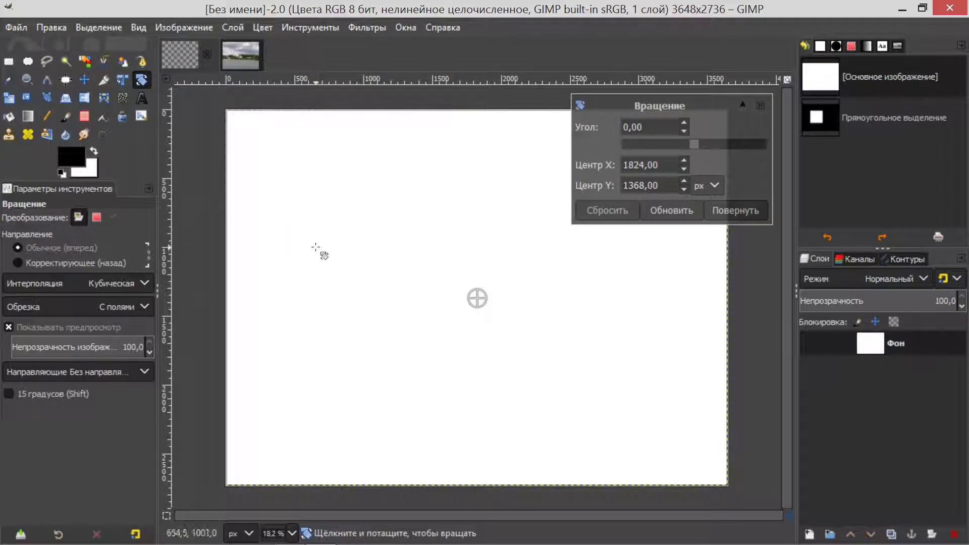
- Tilt the image about 19° and switch off Show image preview to show only an outline
drag(308, 248, 370, 218)
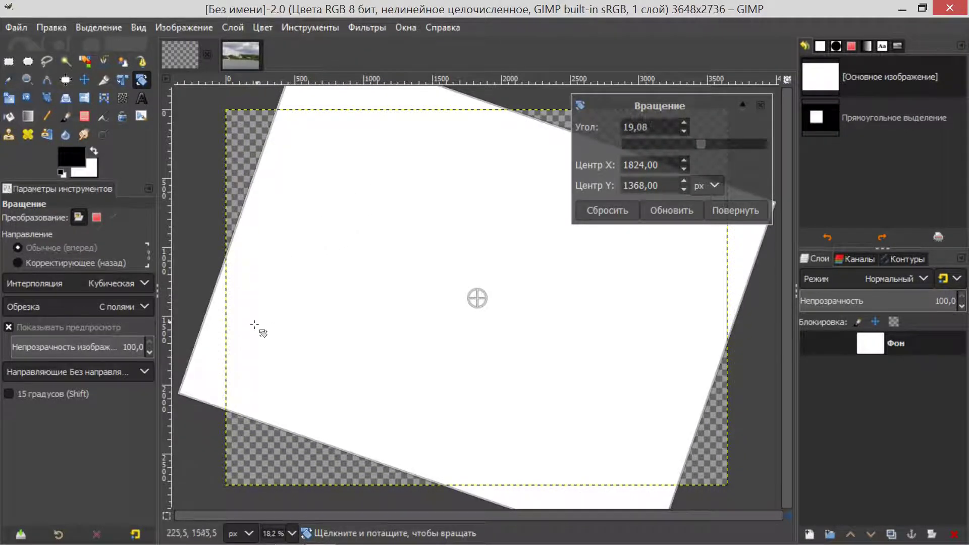
click(15, 329)
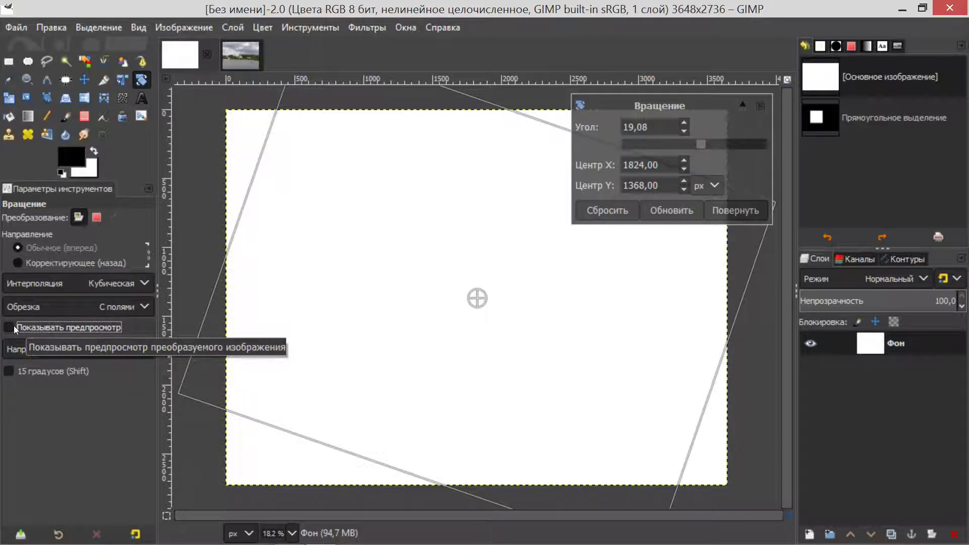
- Re-enable image preview, try Center lines and Rule of thirds guides, then set No guides
click(15, 328)
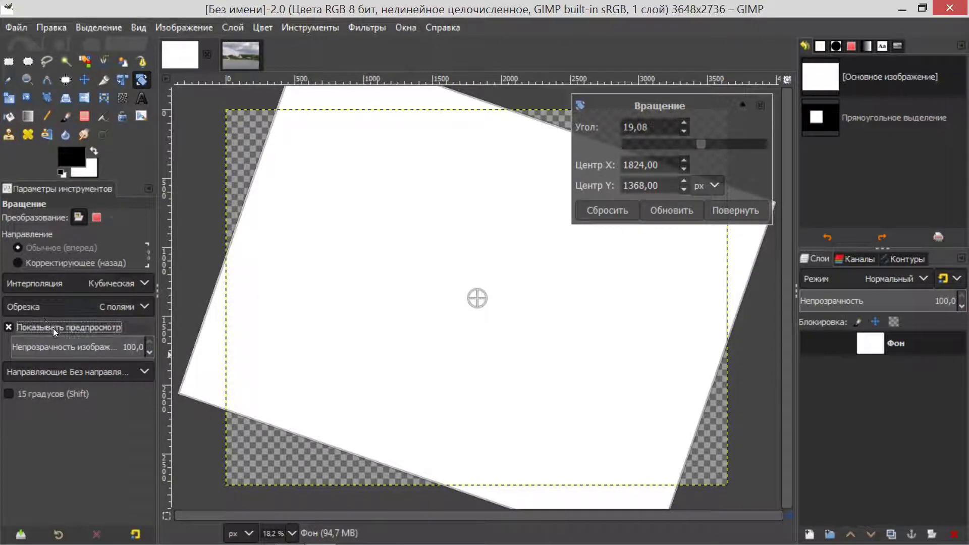
click(129, 371)
click(108, 413)
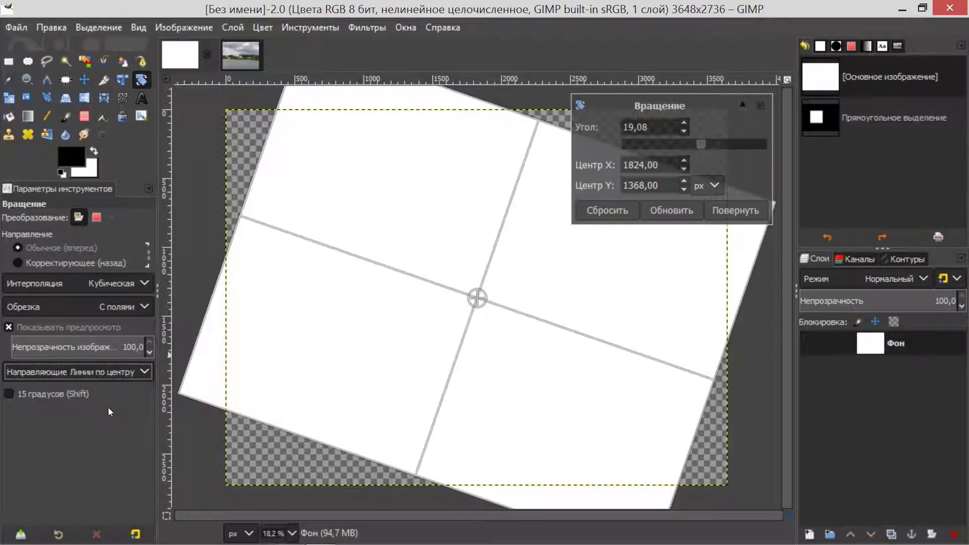
click(126, 373)
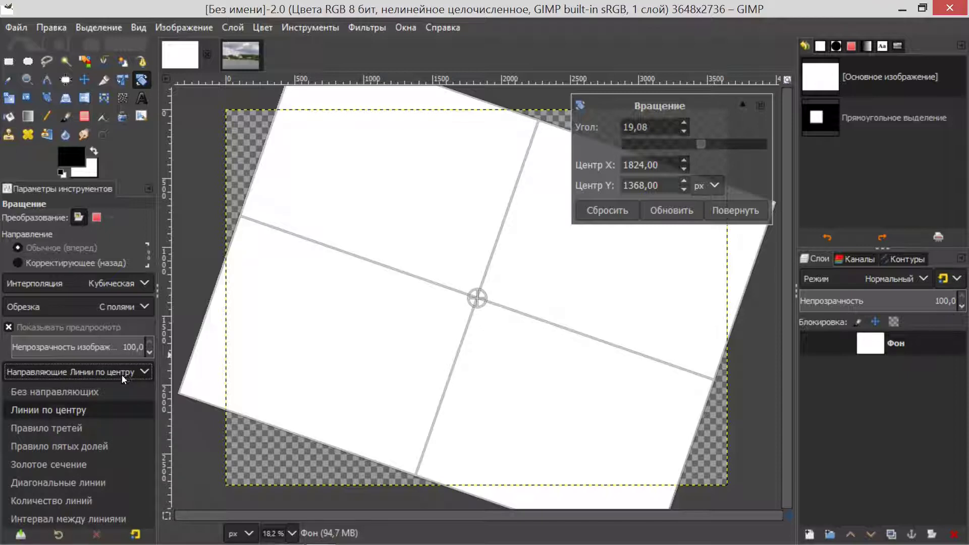
click(102, 428)
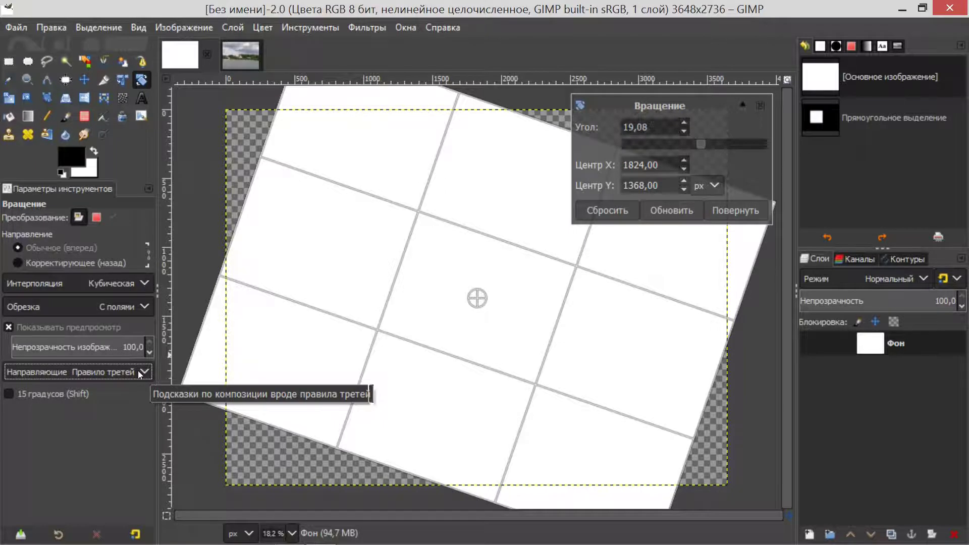
click(139, 372)
click(114, 393)
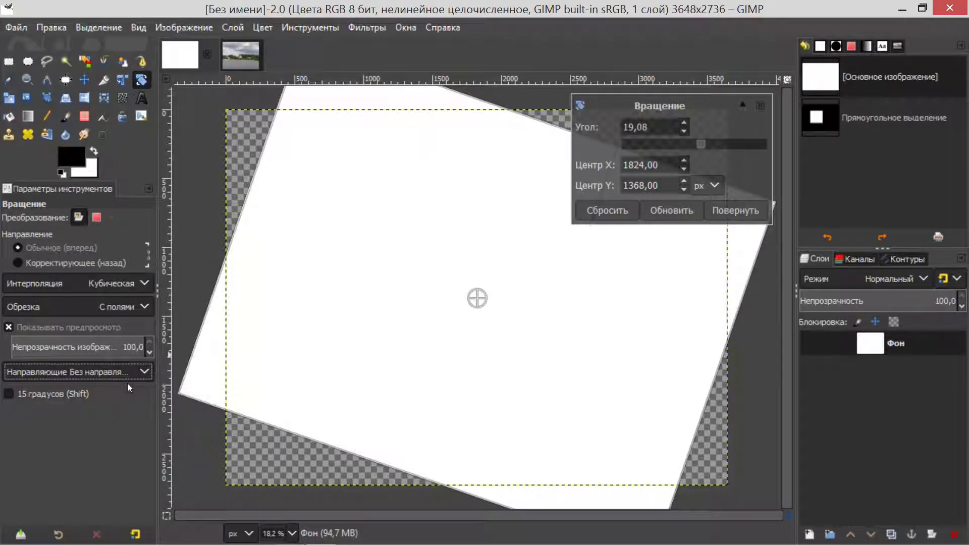
- Use 15-degree snapping to land the rotation at exactly 15°, then turn snapping off
click(16, 395)
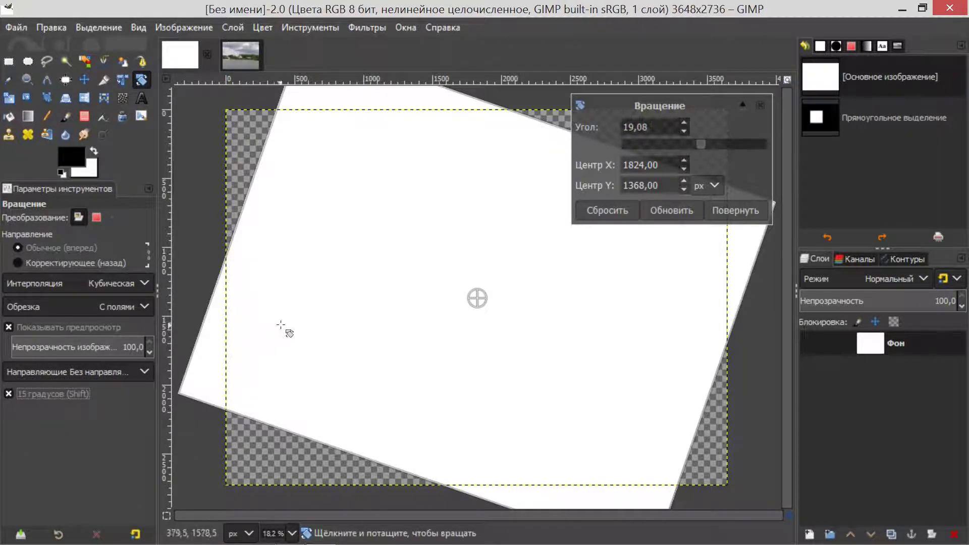
drag(276, 328, 286, 313)
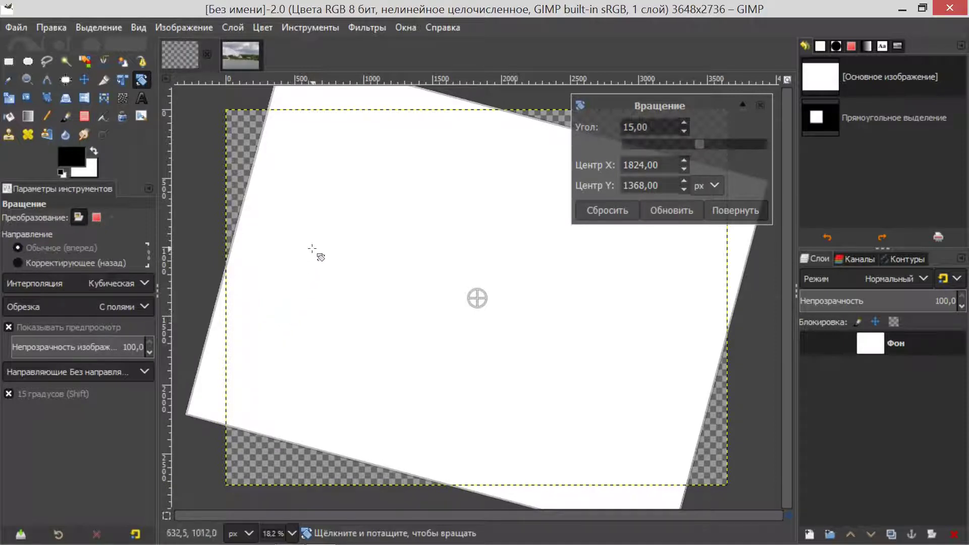
drag(309, 197, 389, 187)
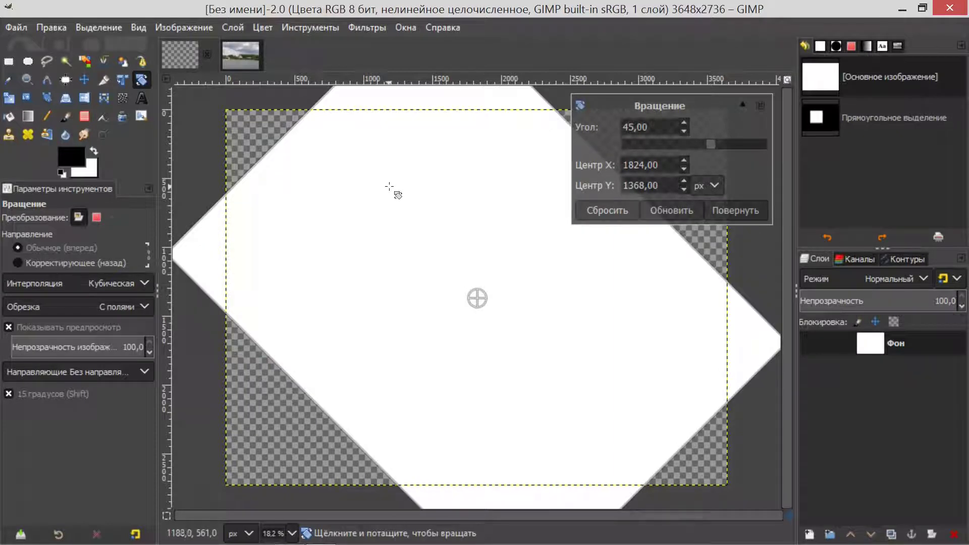
drag(389, 187, 300, 238)
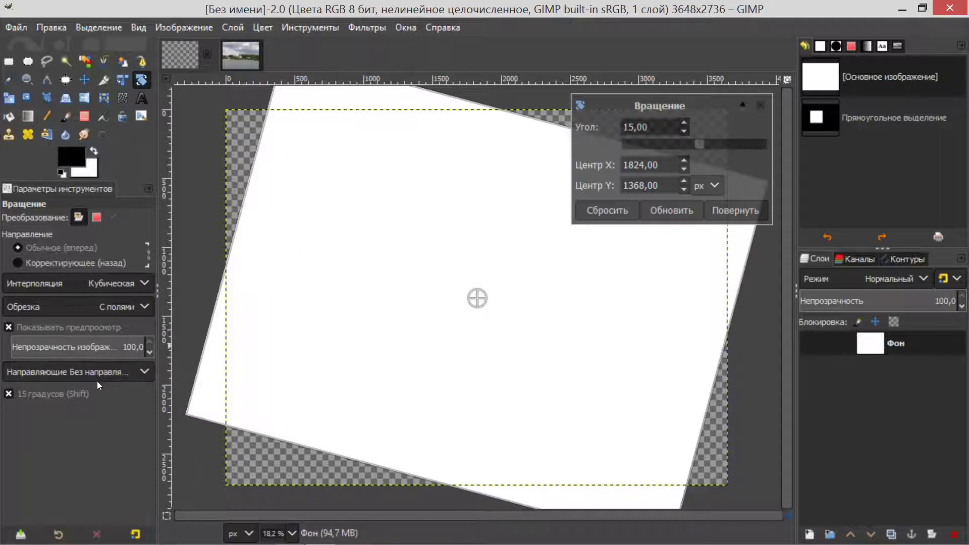
click(32, 395)
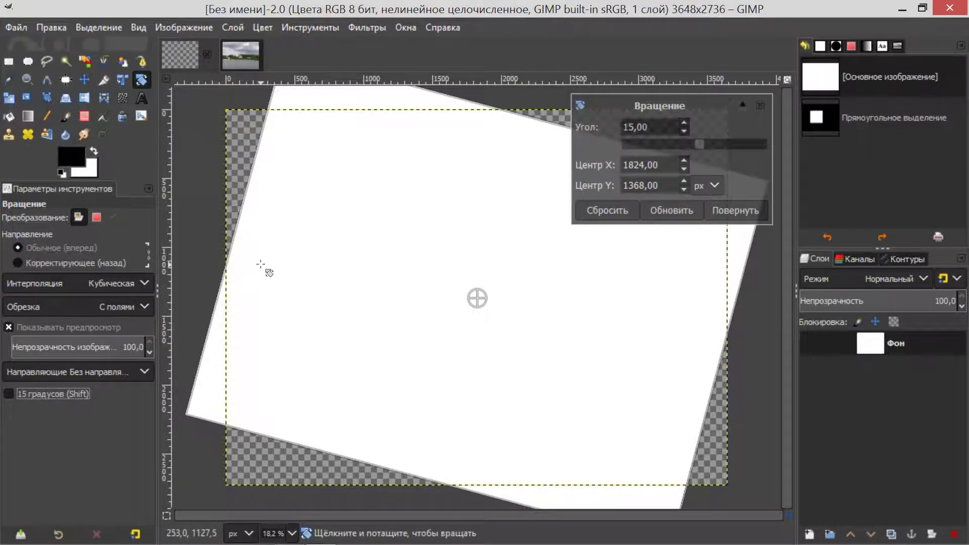
- Apply a 27.8° rotation, then return to the original image via Undo History
drag(263, 268, 281, 233)
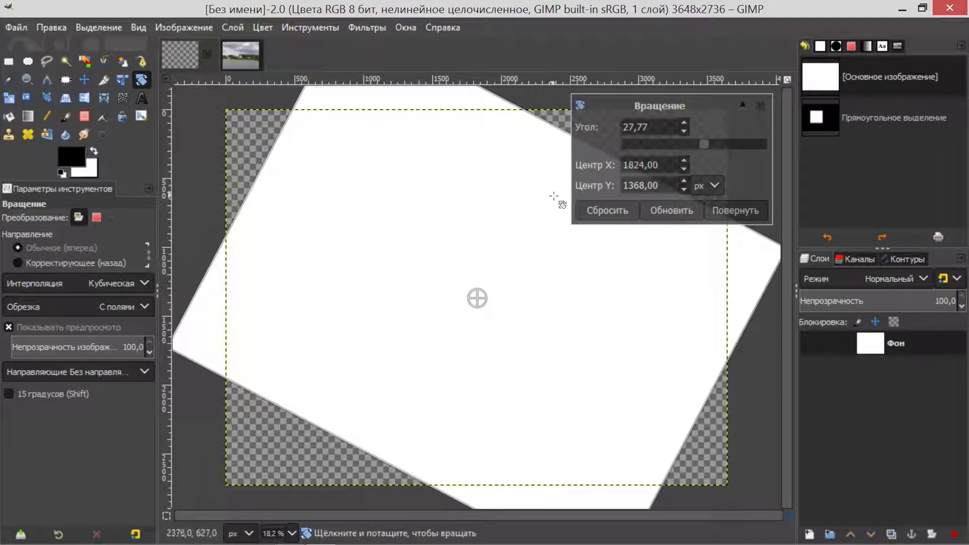
click(745, 211)
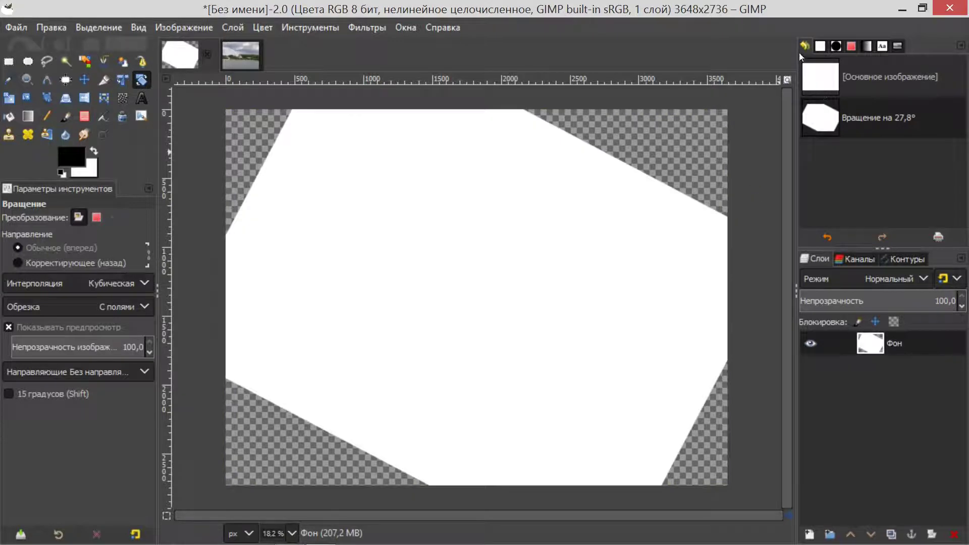
click(815, 70)
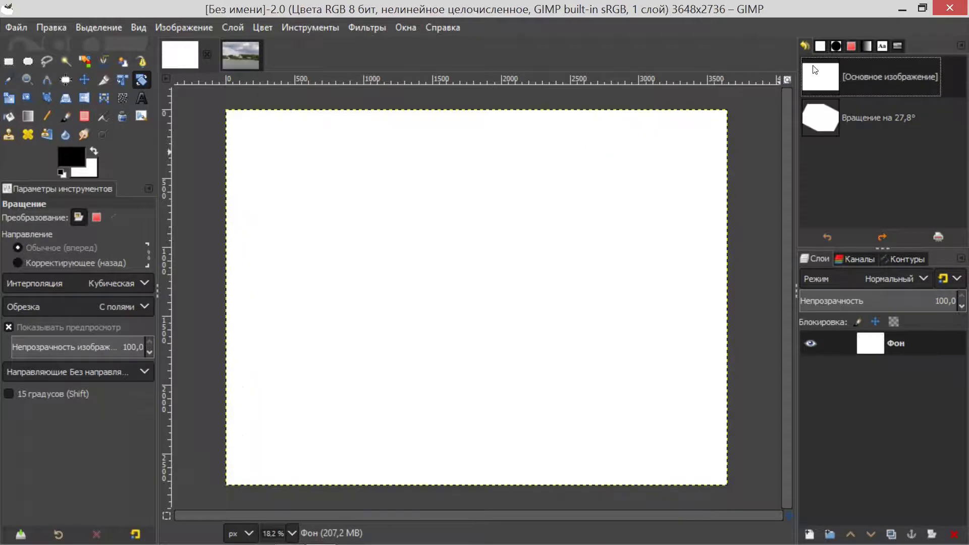
- Apply a −21.3° rotation with Direction set to Corrective (Backward)
click(495, 199)
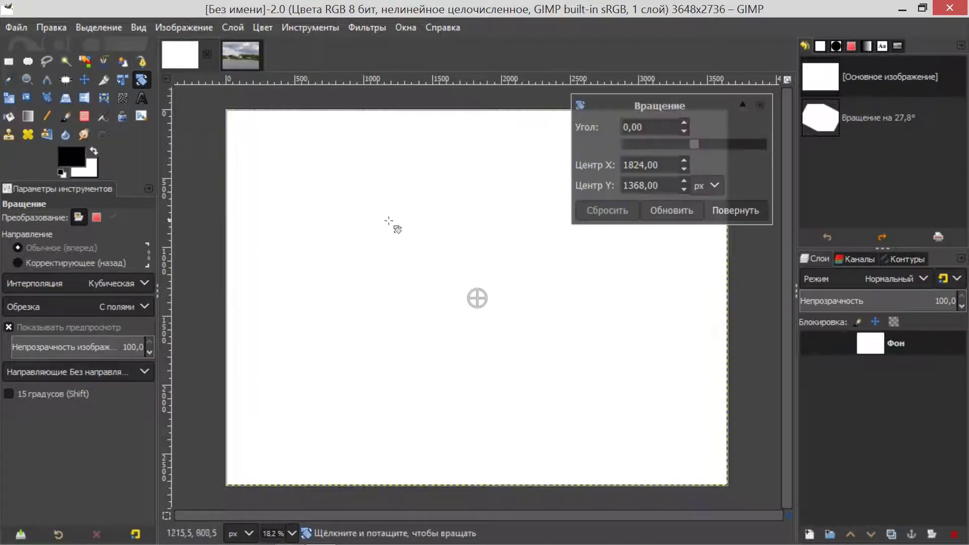
click(22, 264)
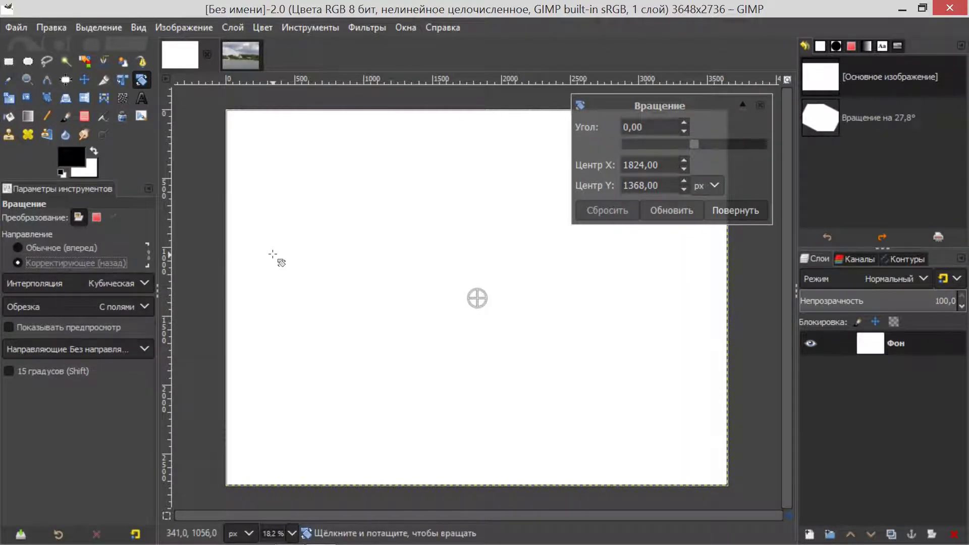
mouse_move(272, 256)
mouse_down()
mouse_move(281, 223)
mouse_move(322, 196)
mouse_up()
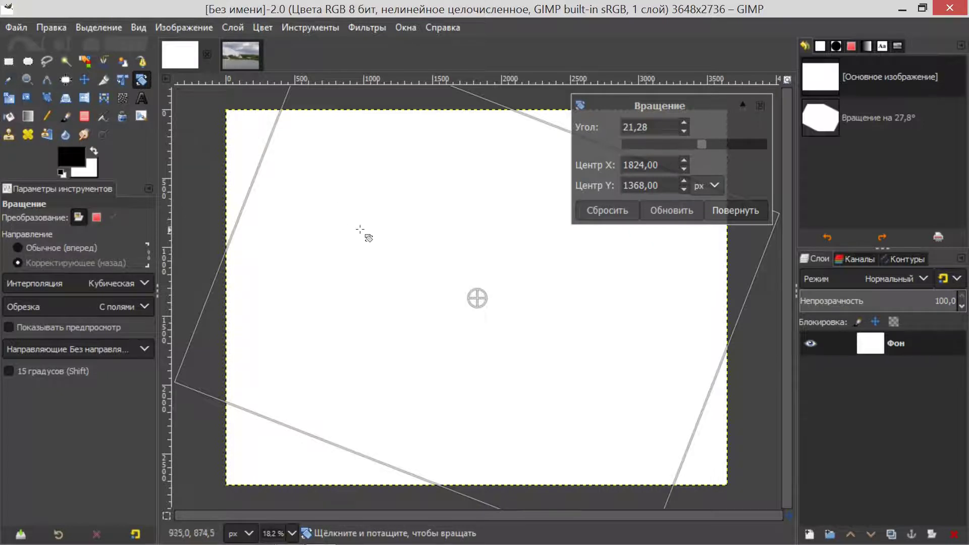
click(755, 214)
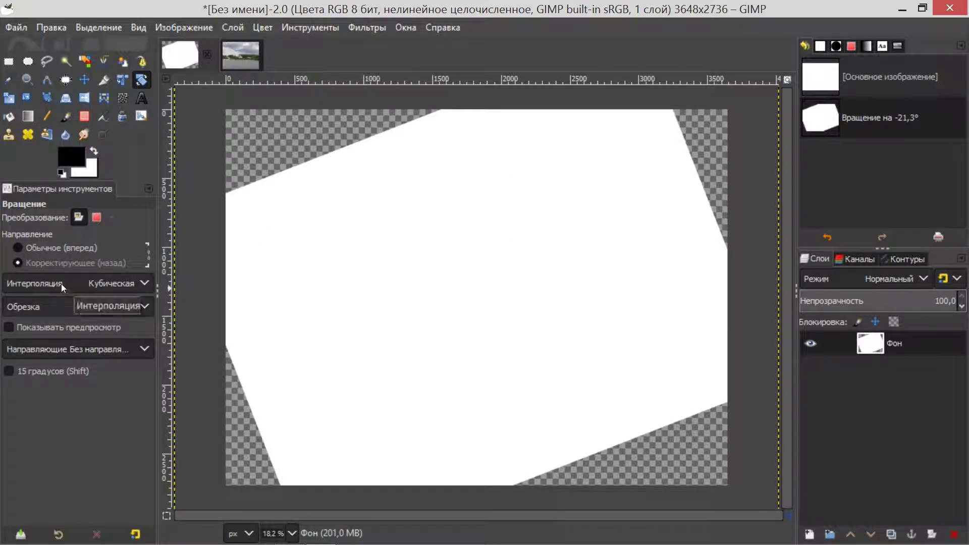
- Keep Cubic interpolation and zoom out to 12.5% to view the whole rotated layer
click(142, 284)
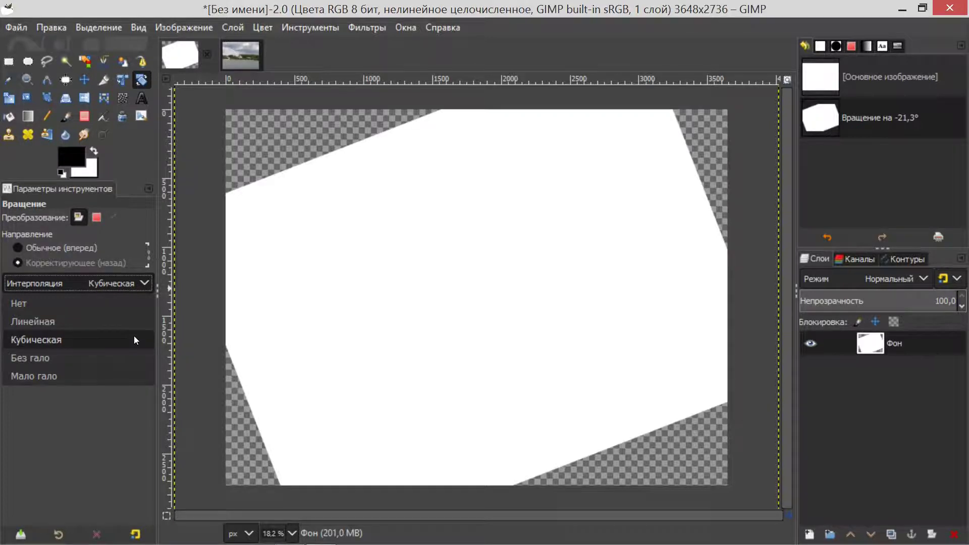
click(134, 336)
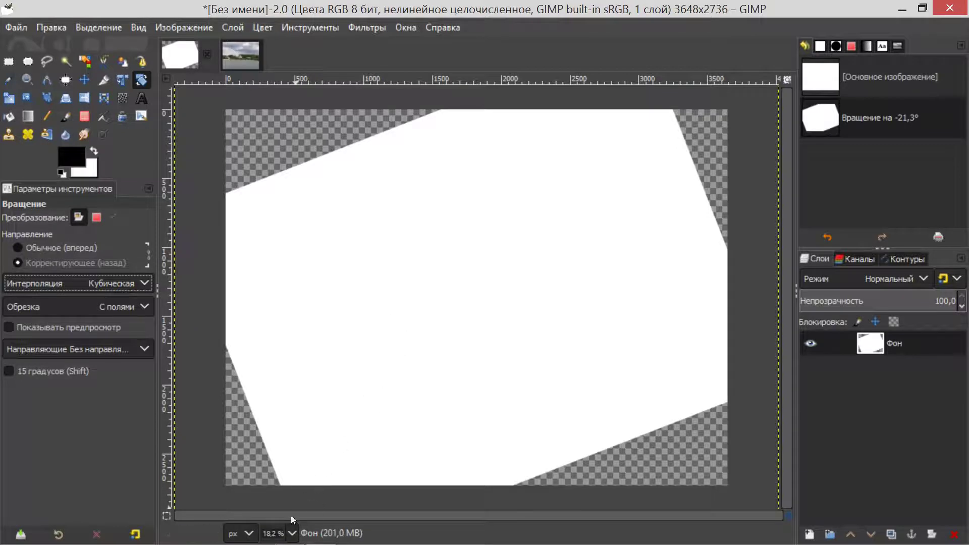
key(minus)
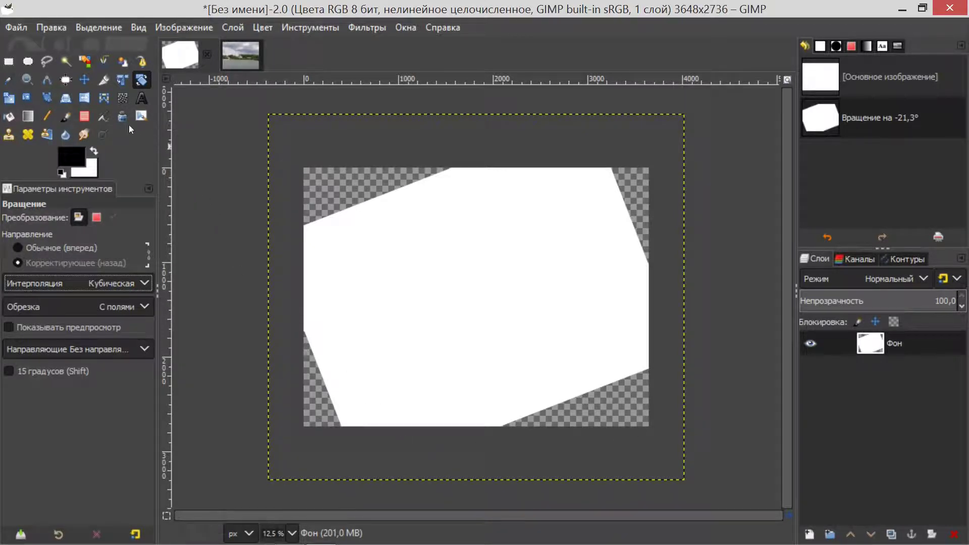
- Shift the rotated white layer twice with the Move tool, then reselect the Rotate tool
click(85, 81)
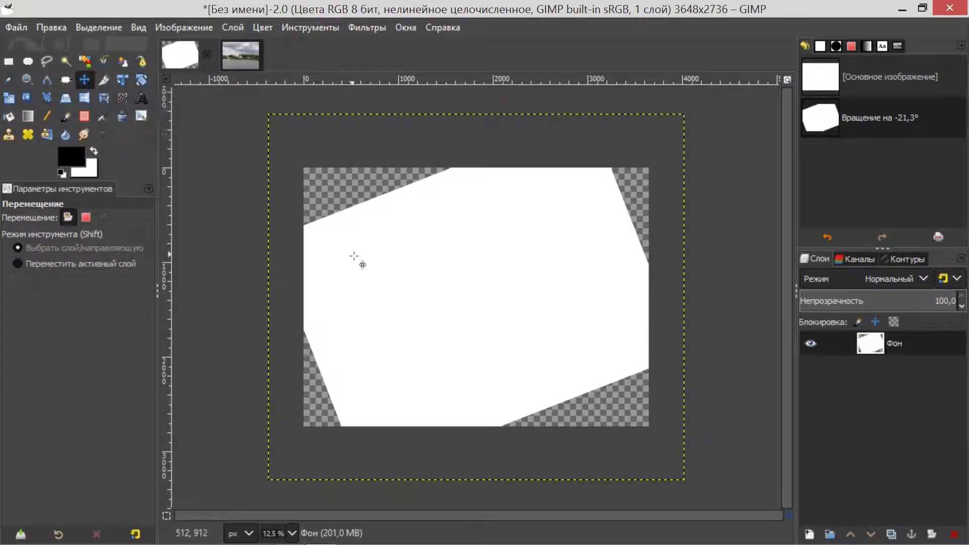
mouse_move(379, 272)
mouse_down()
mouse_move(372, 222)
mouse_move(372, 294)
mouse_move(404, 313)
mouse_move(403, 285)
mouse_move(374, 268)
mouse_move(399, 268)
mouse_move(381, 284)
mouse_move(363, 264)
mouse_move(392, 273)
mouse_move(367, 278)
mouse_move(386, 258)
mouse_move(385, 282)
mouse_move(376, 262)
mouse_move(389, 273)
mouse_up()
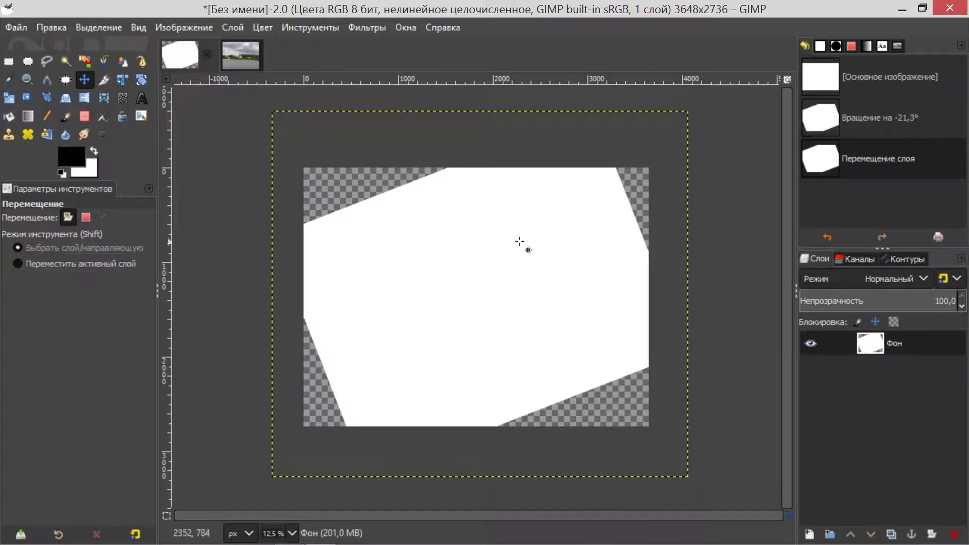
mouse_move(508, 227)
mouse_down()
mouse_move(493, 253)
mouse_move(507, 238)
mouse_move(485, 217)
mouse_move(474, 249)
mouse_move(493, 217)
mouse_move(522, 217)
mouse_move(490, 218)
mouse_up()
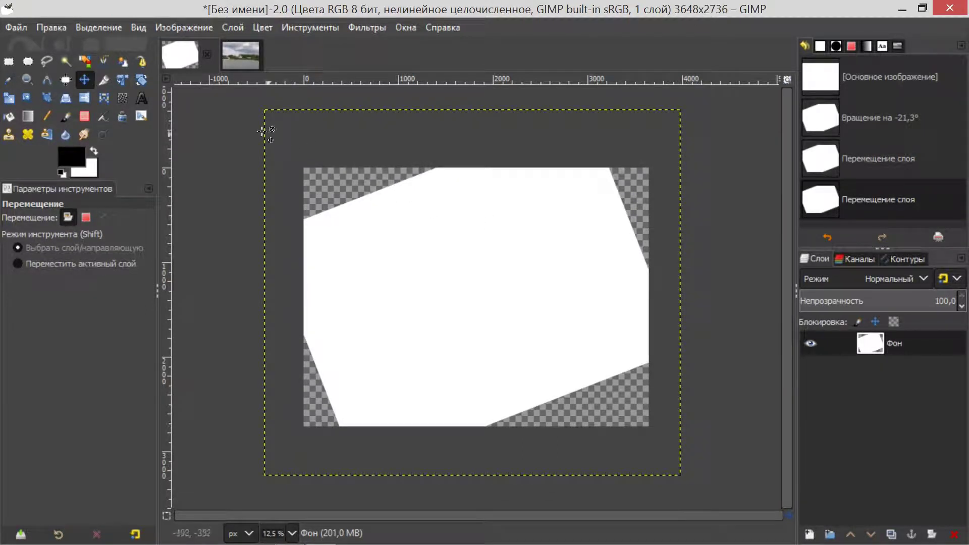
click(141, 81)
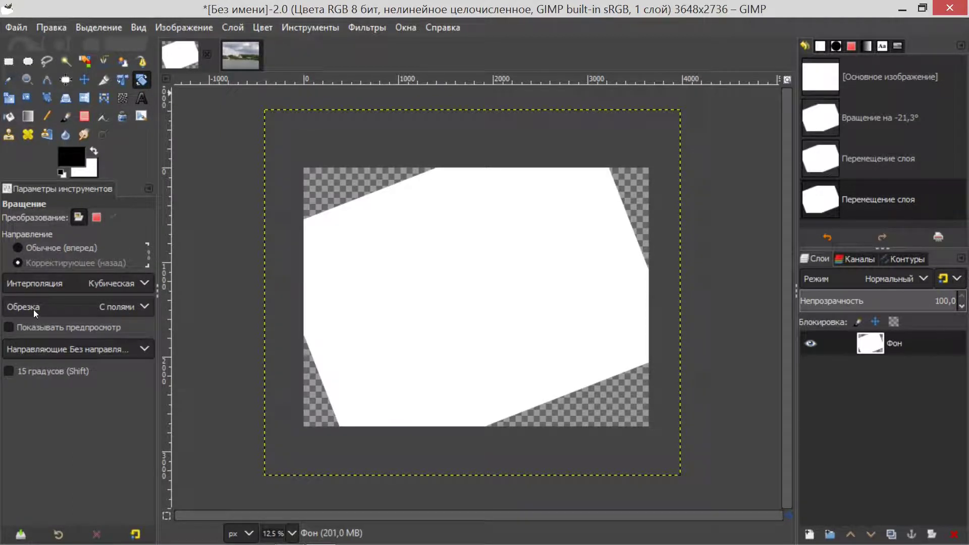
- Set Rotate clipping to Clip and revert the image to its original unrotated state
click(131, 307)
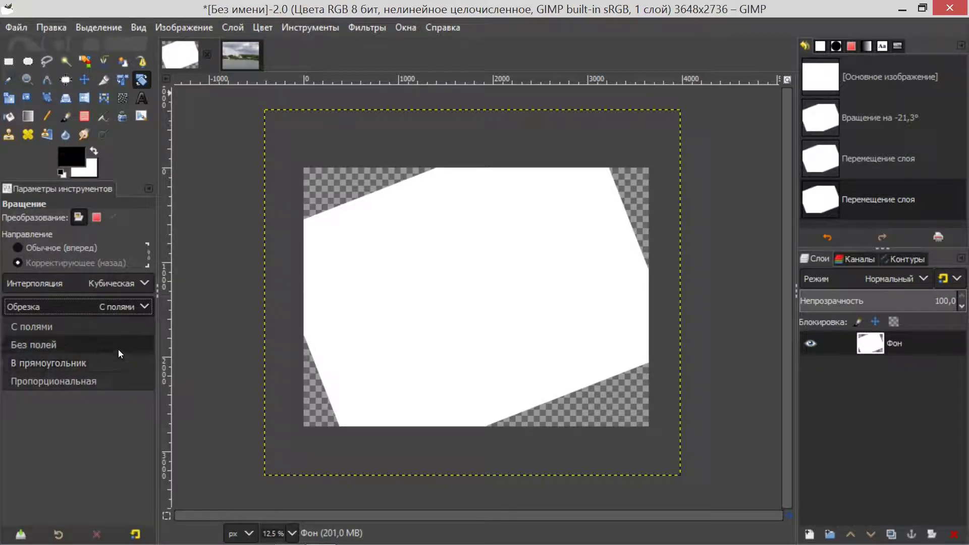
click(34, 344)
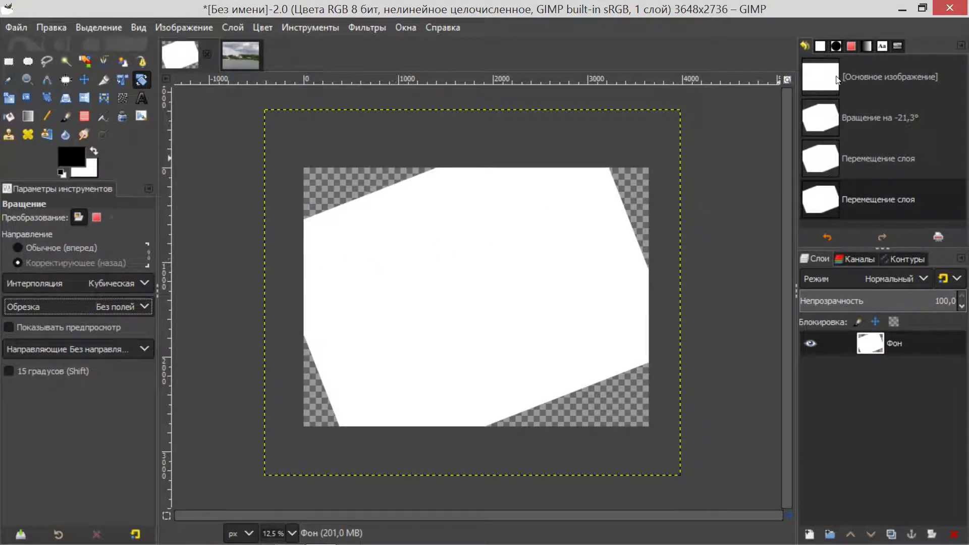
click(830, 77)
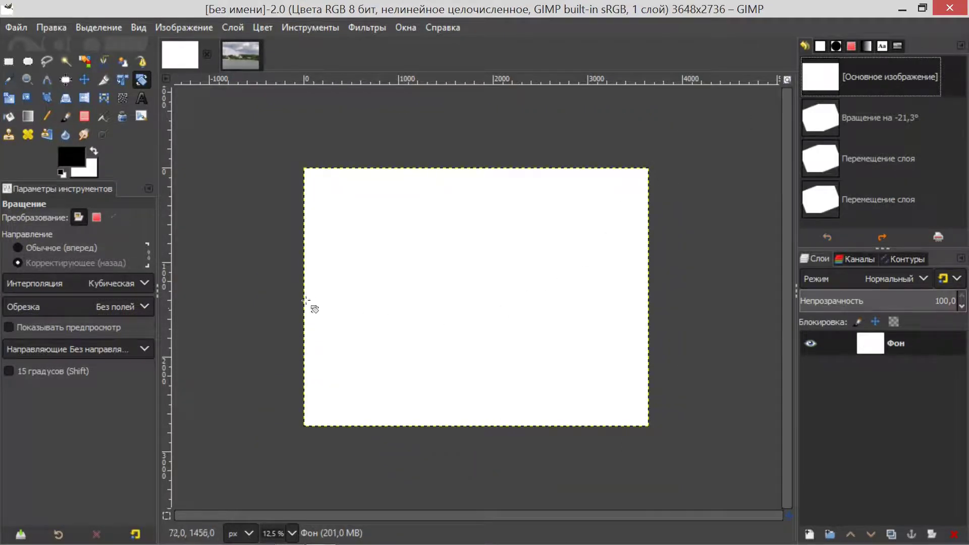
- Rotate the white layer about -20.6°, clipped to the canvas so transparent corners show
click(120, 308)
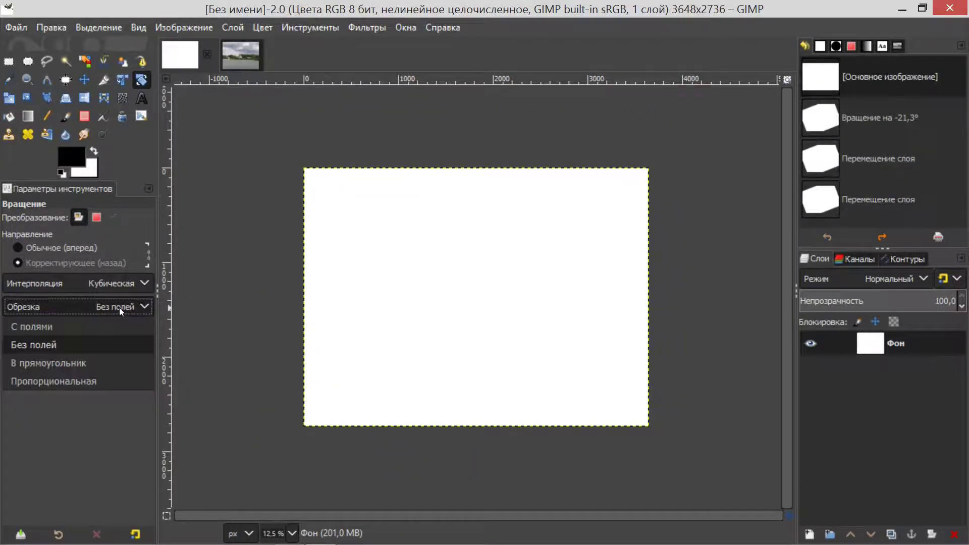
click(31, 347)
drag(358, 251, 353, 294)
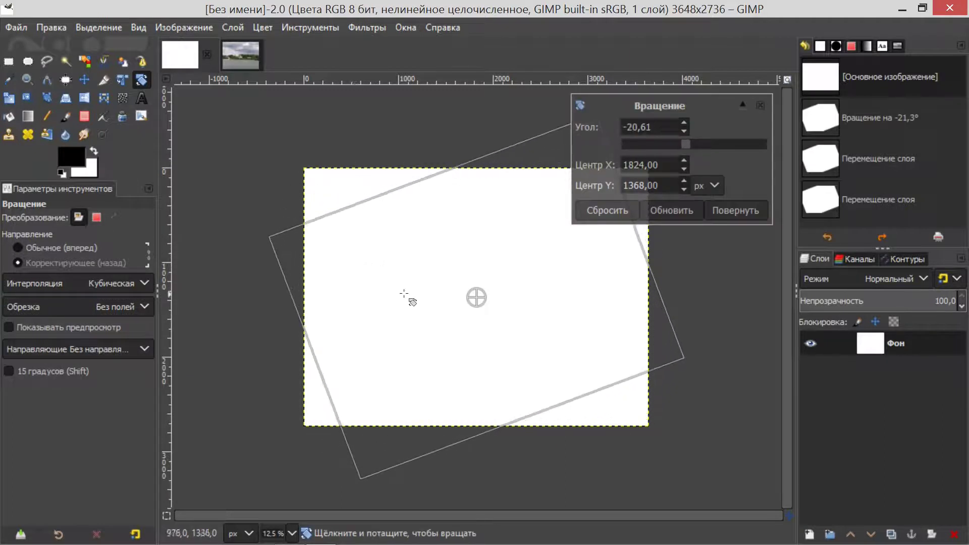
click(734, 211)
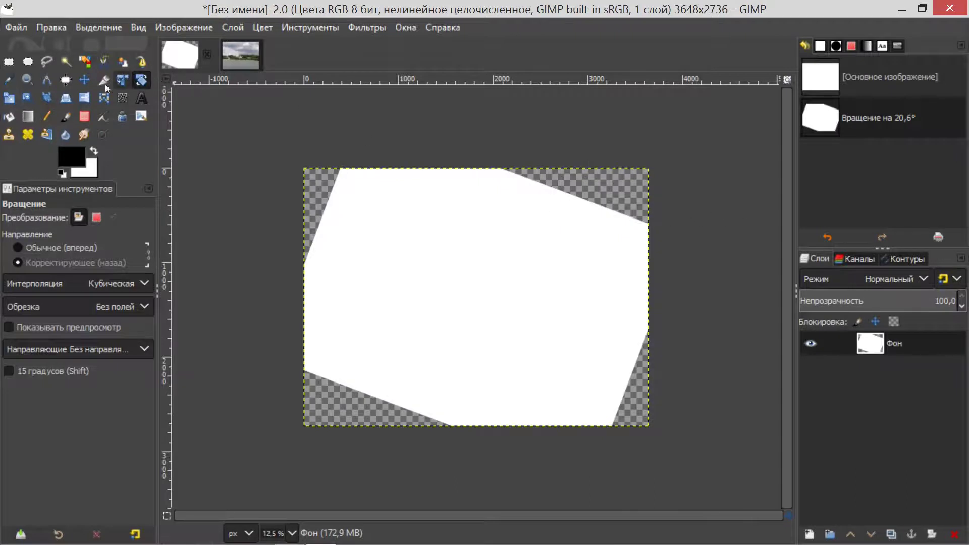
- Try shifting the layer up-left with the Move tool, then undo back to the unrotated original
click(84, 81)
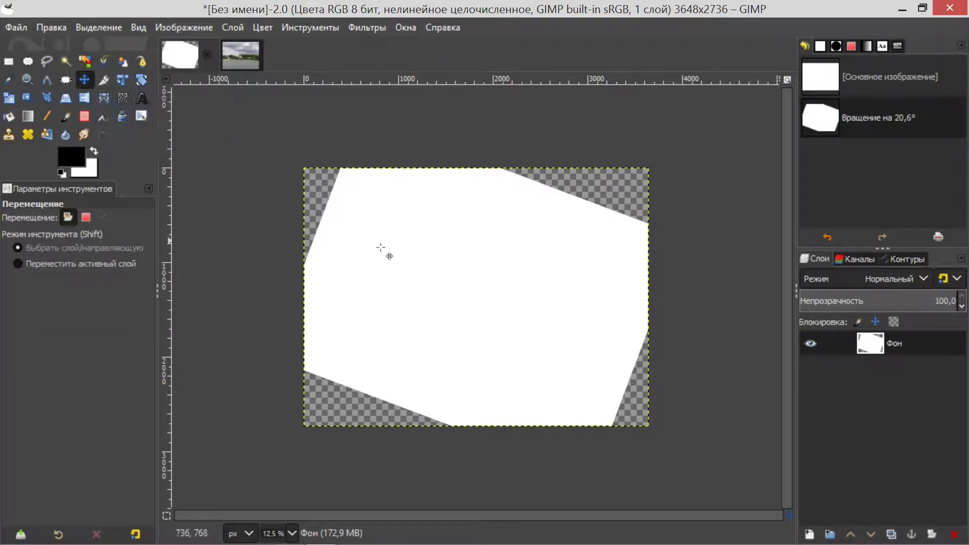
mouse_move(381, 248)
mouse_down()
mouse_move(372, 288)
mouse_move(395, 316)
mouse_move(380, 263)
mouse_move(388, 294)
mouse_move(387, 274)
mouse_move(402, 302)
mouse_move(399, 274)
mouse_move(399, 303)
mouse_move(387, 260)
mouse_move(389, 270)
mouse_up()
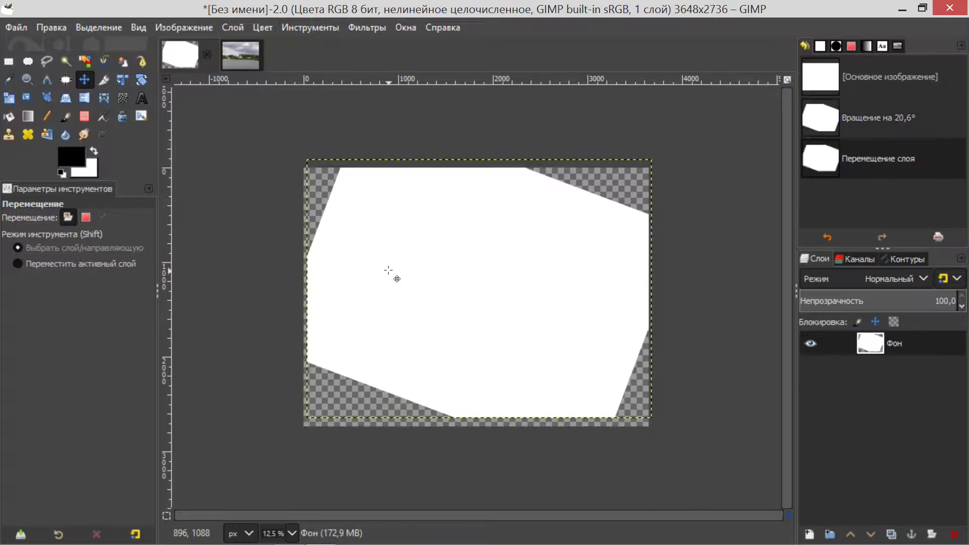
key(ctrl+z)
key(ctrl+z)
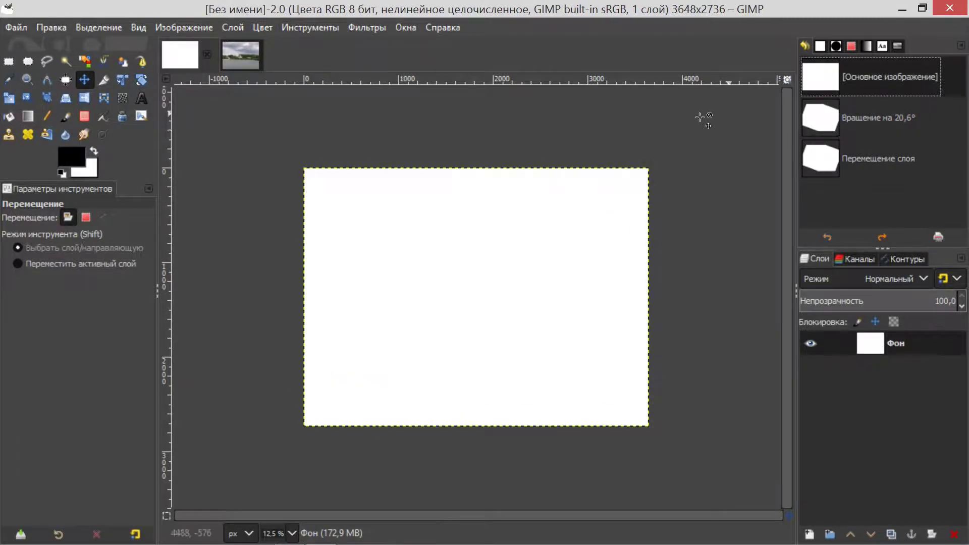
click(141, 81)
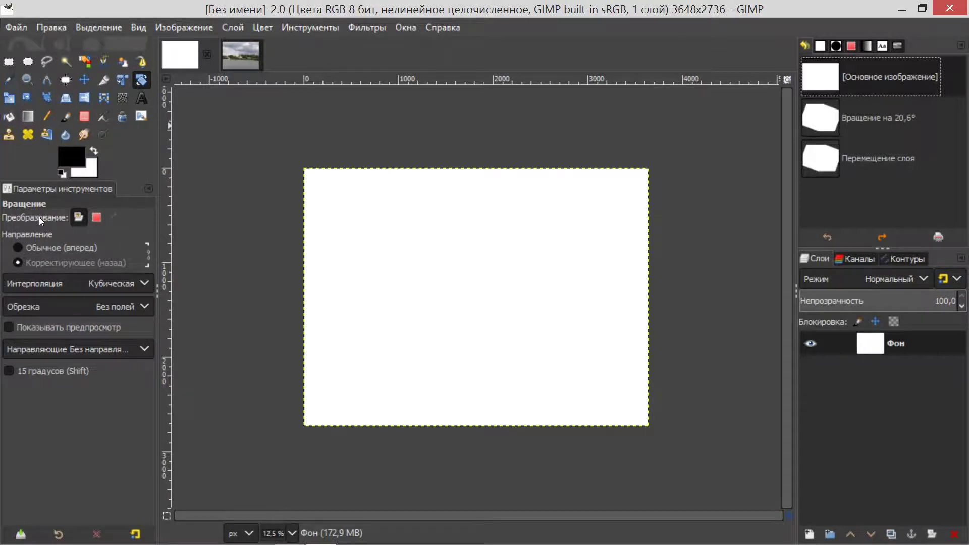
- Draw a rectangular selection and rotate only its outline by about 25.7°
click(9, 61)
drag(361, 244, 483, 336)
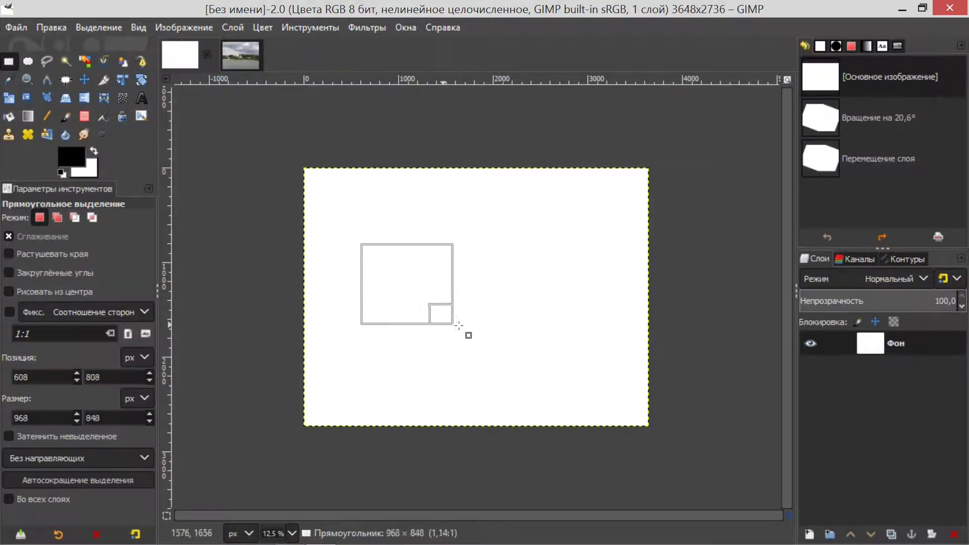
click(142, 80)
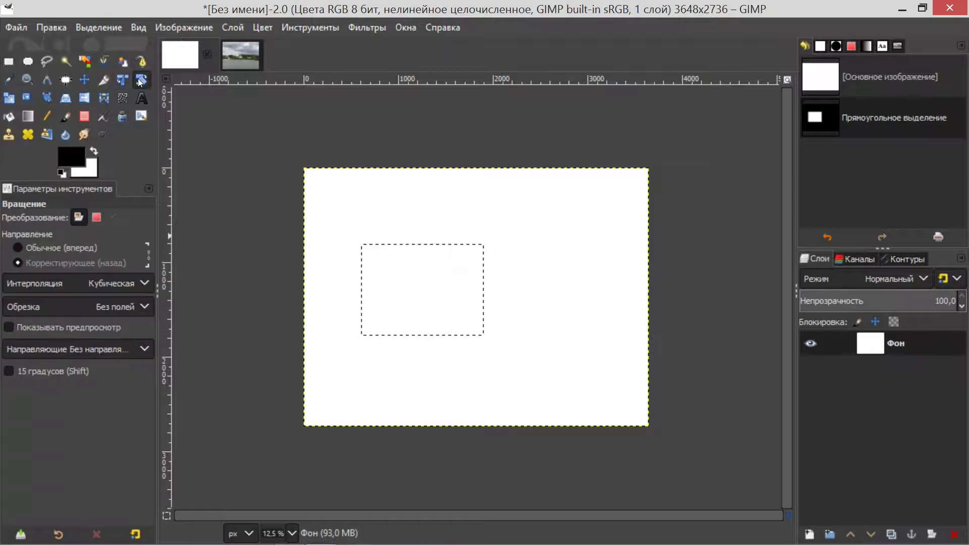
click(96, 216)
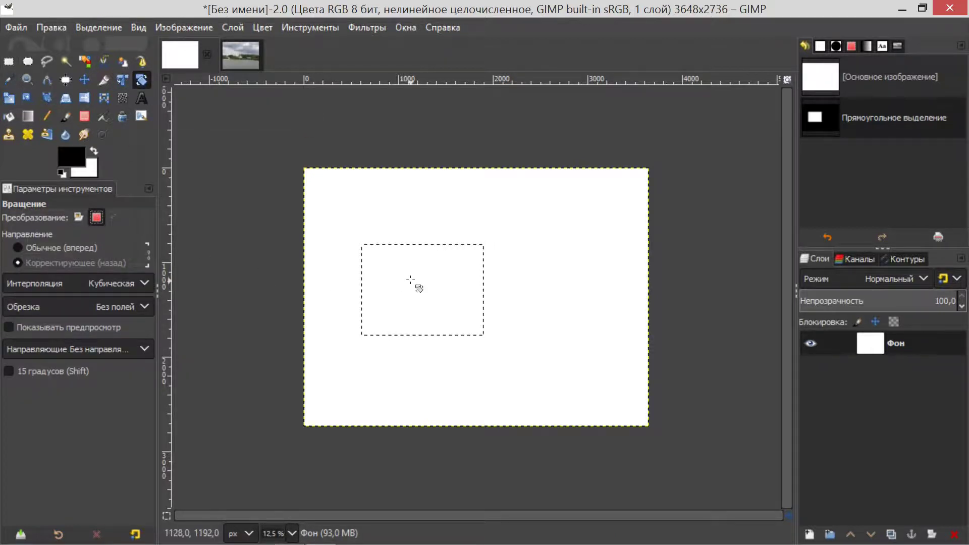
mouse_move(405, 265)
mouse_down()
mouse_move(424, 260)
mouse_move(393, 222)
mouse_up()
click(728, 214)
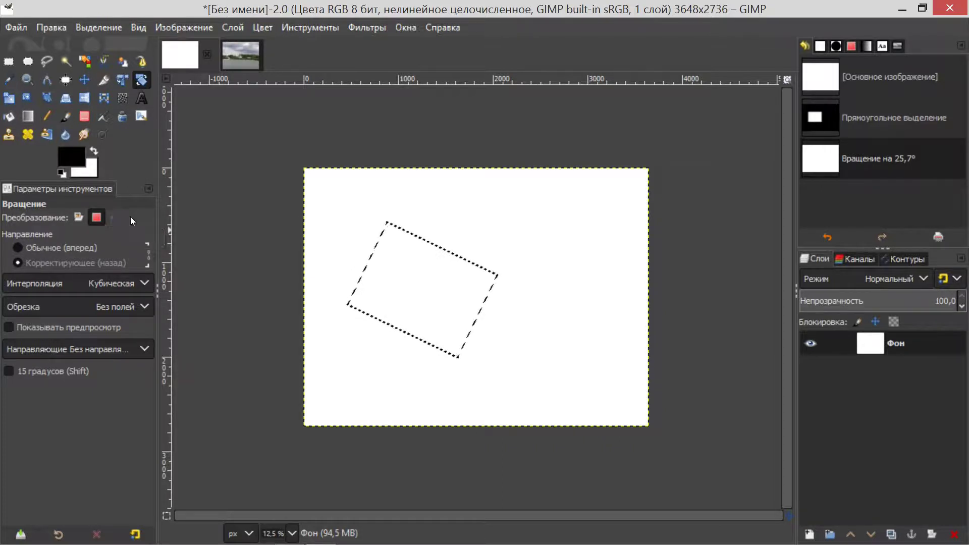
- Close the white test image, discarding its changes
click(206, 54)
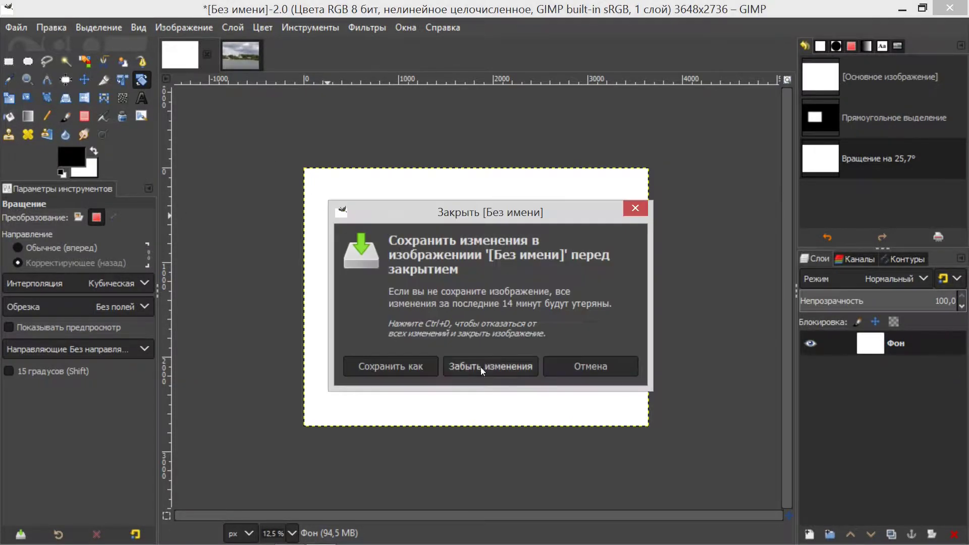
click(481, 368)
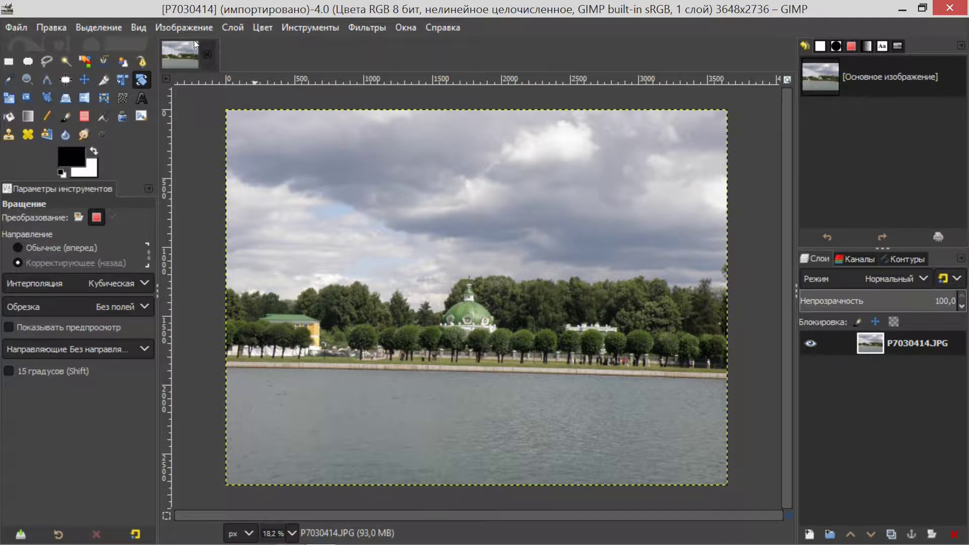
- Drag a horizontal guide from the top ruler down to the pond's far shoreline
click(139, 28)
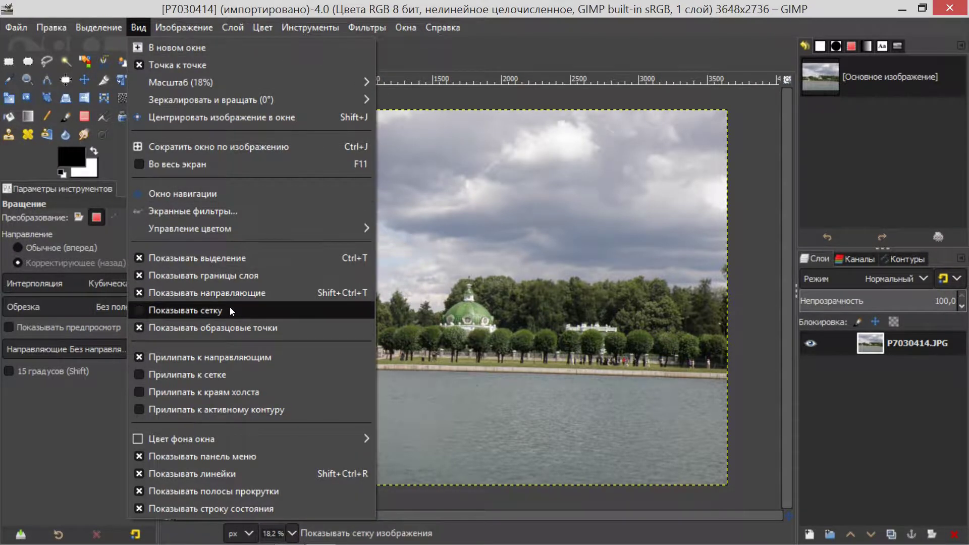
mouse_move(184, 27)
click(176, 27)
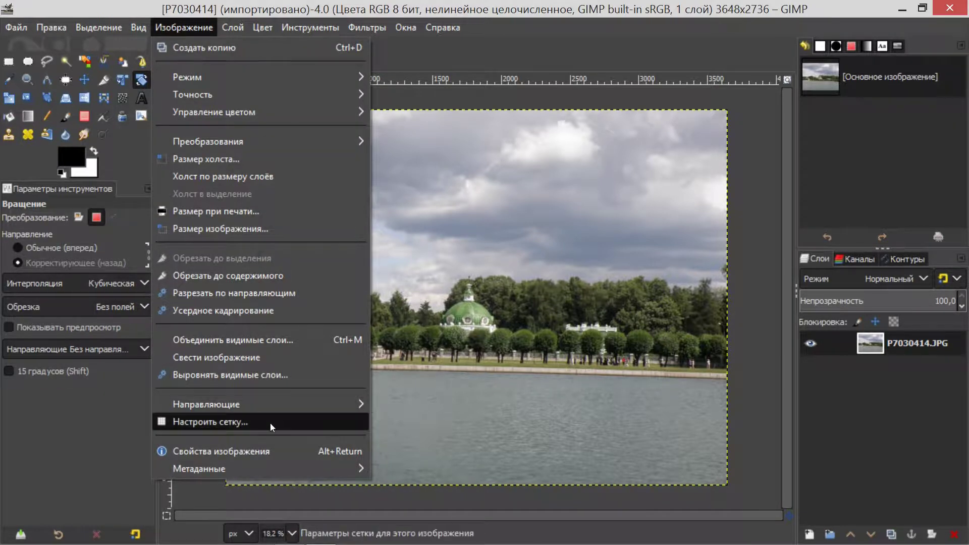
click(453, 49)
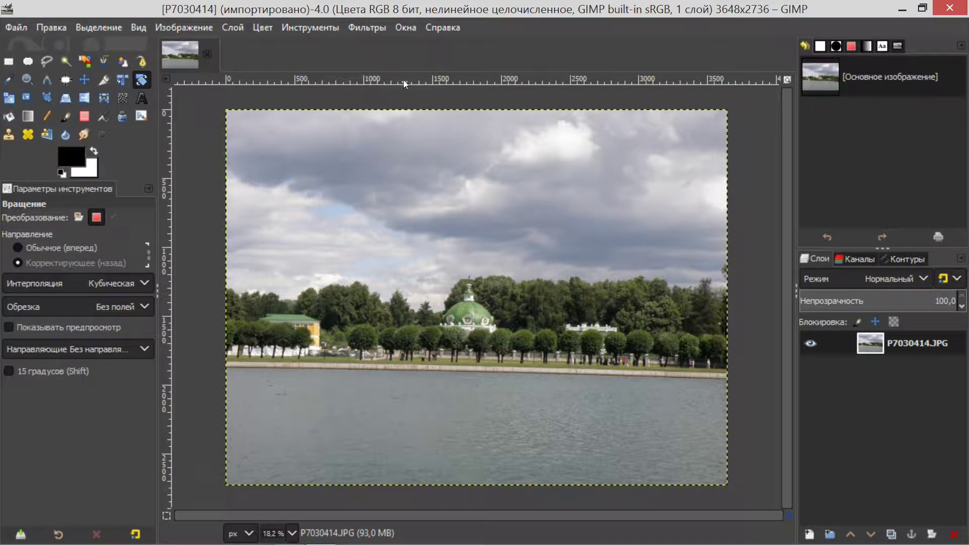
drag(400, 77, 411, 380)
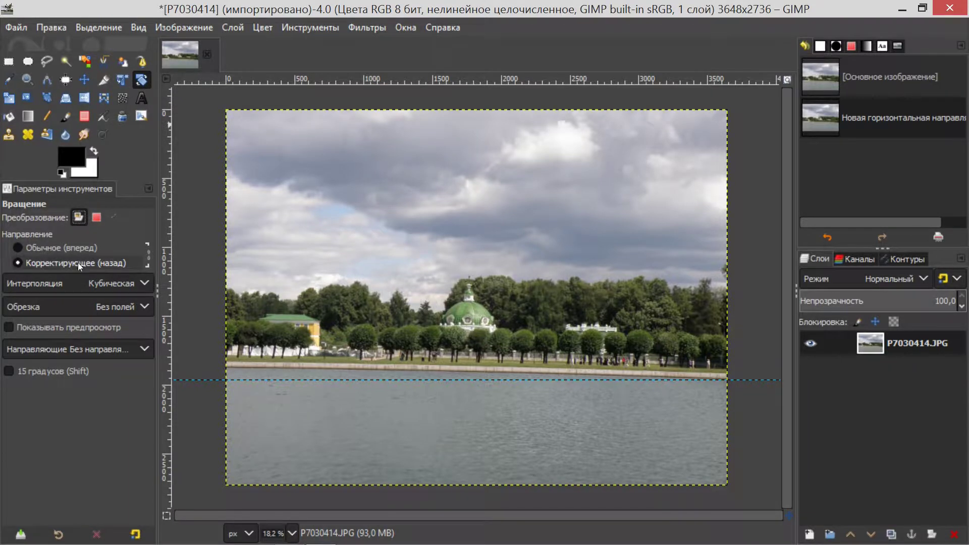
- Rotate the photo about -1.01° with Normal direction and Crop with aspect clipping
click(42, 249)
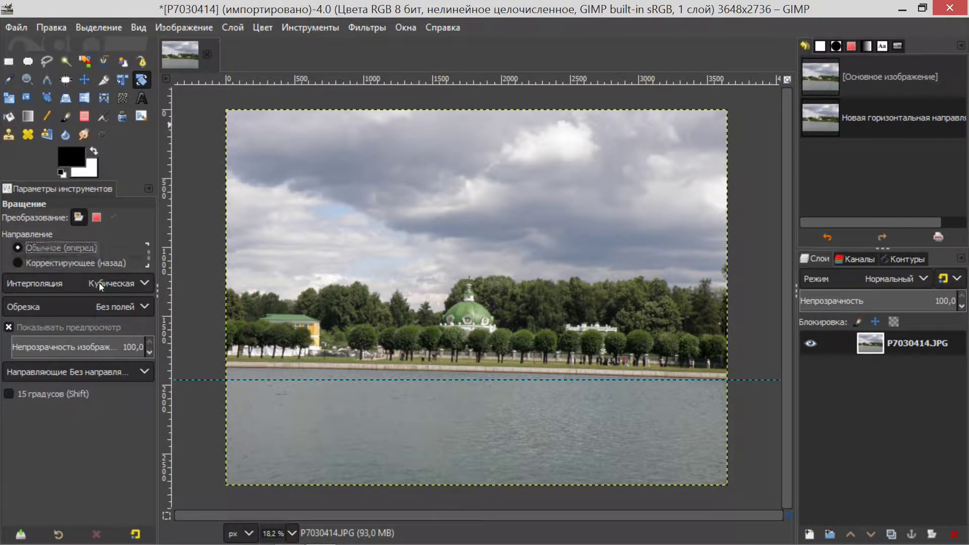
click(100, 309)
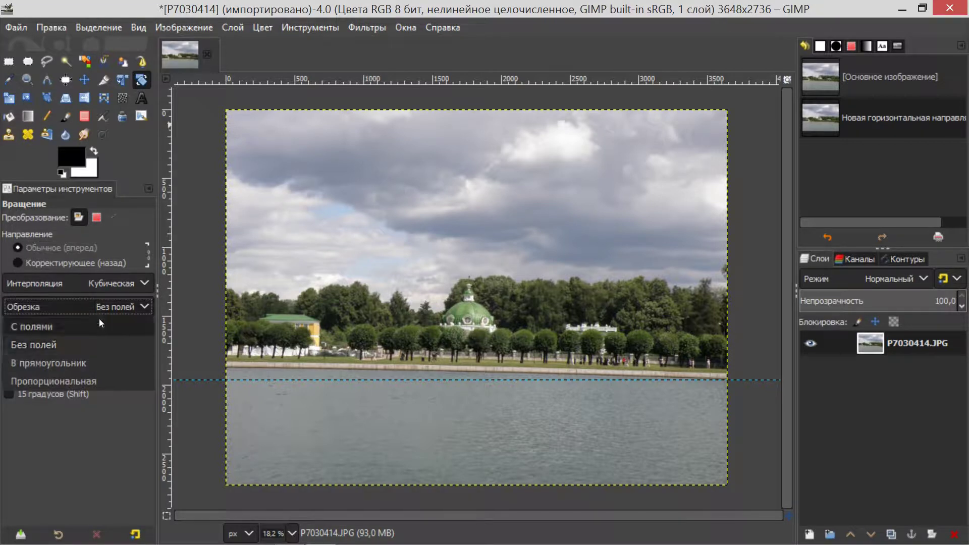
click(95, 379)
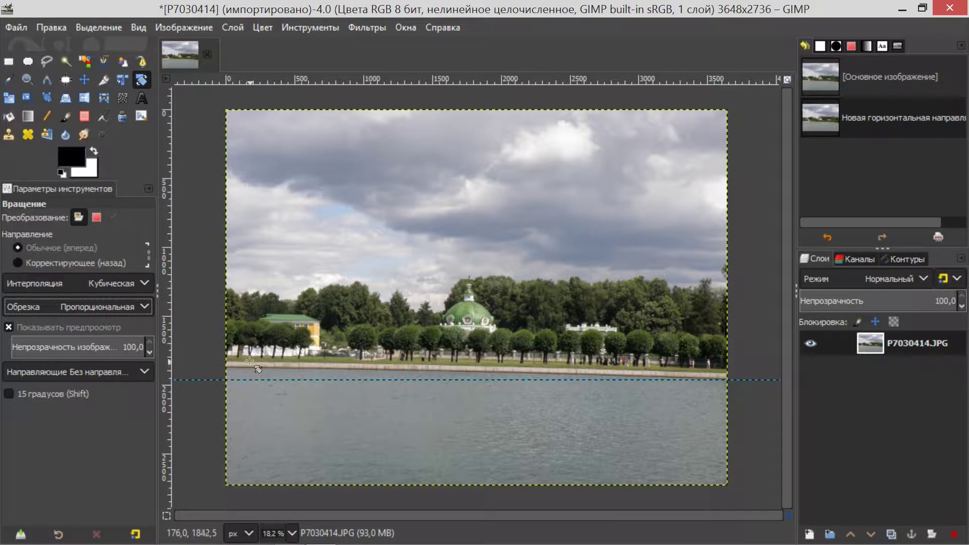
drag(263, 292, 267, 296)
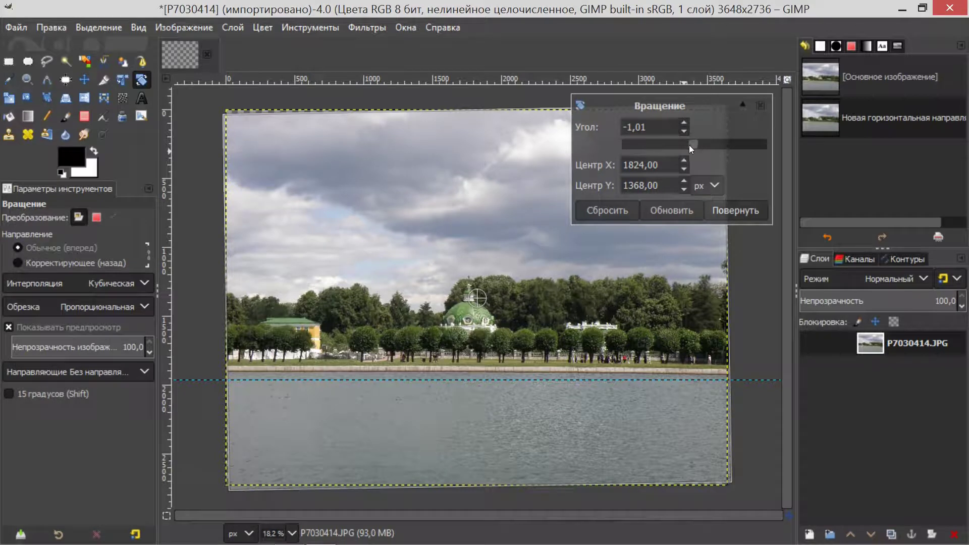
click(745, 216)
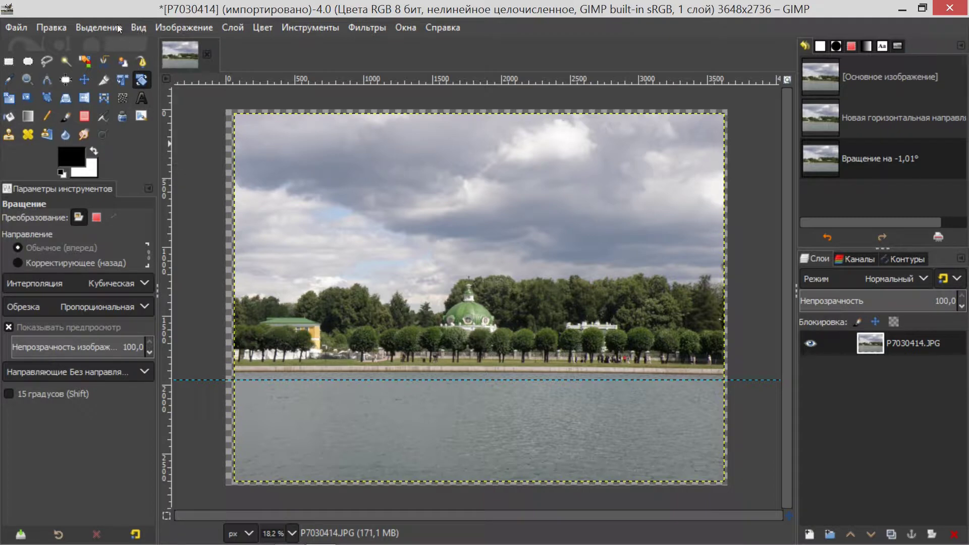
- Remove all guides from the straightened photo via Image > Guides
click(62, 30)
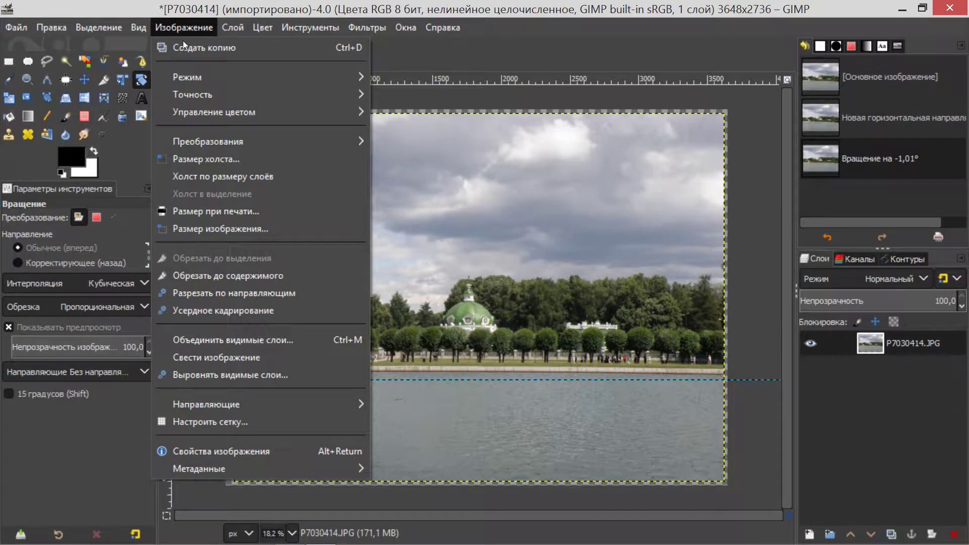
mouse_move(206, 405)
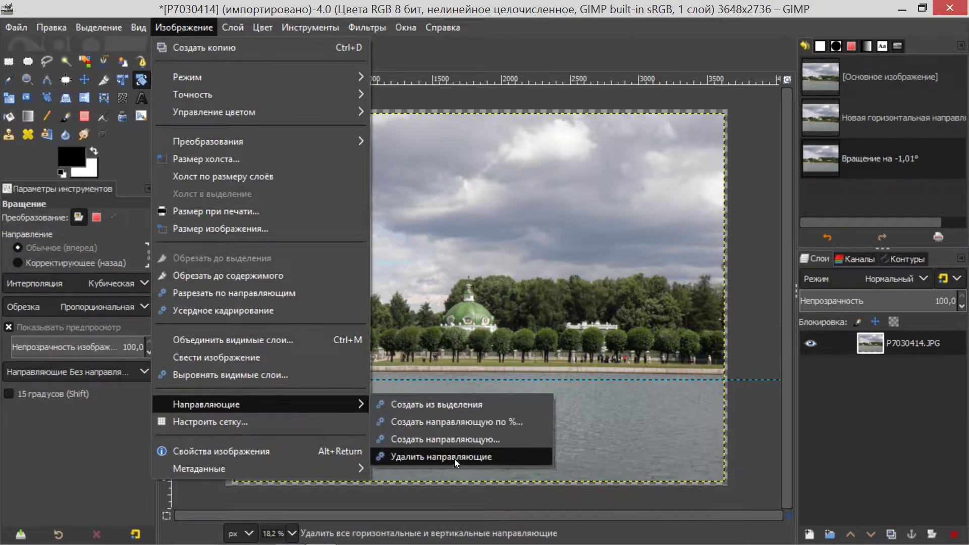
click(455, 459)
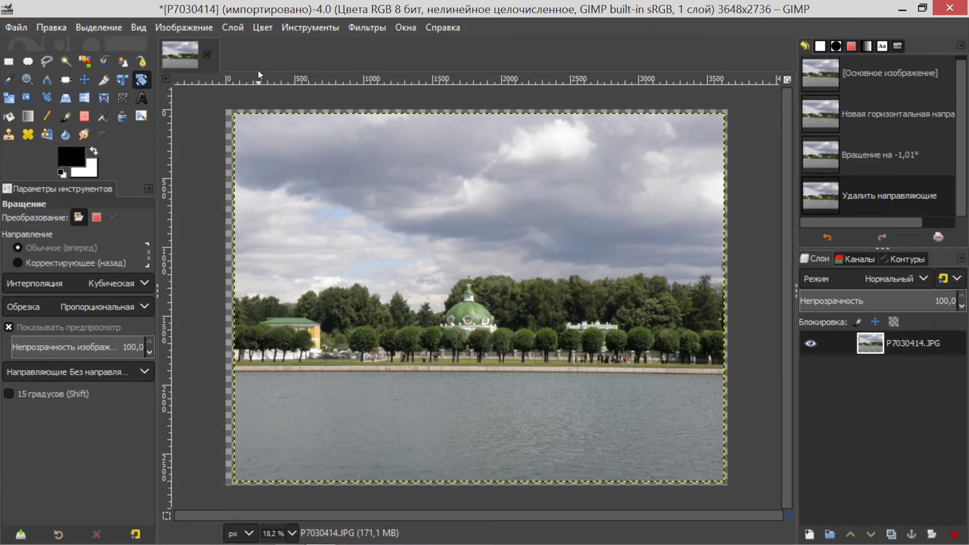
click(190, 27)
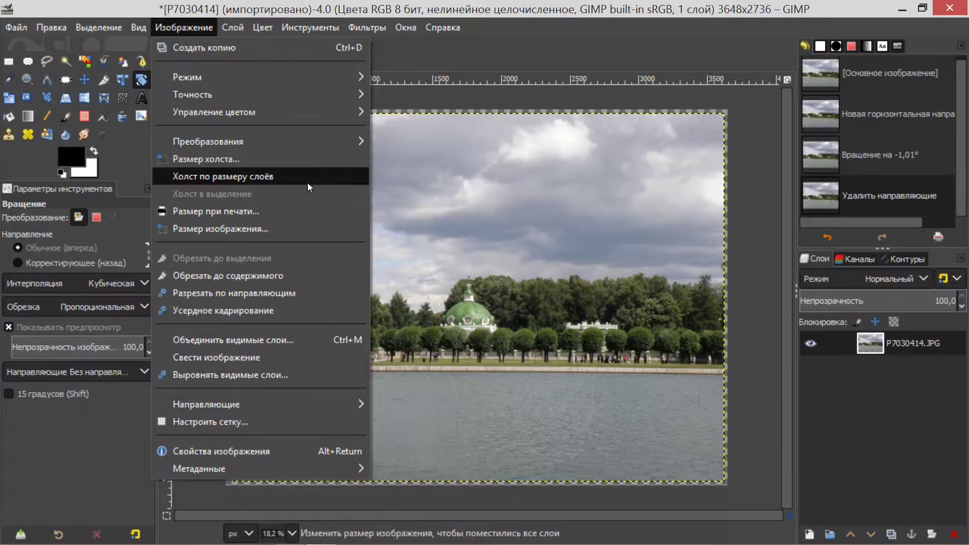
- Crop the image to content, trimming it to 3565×2674 pixels
click(284, 281)
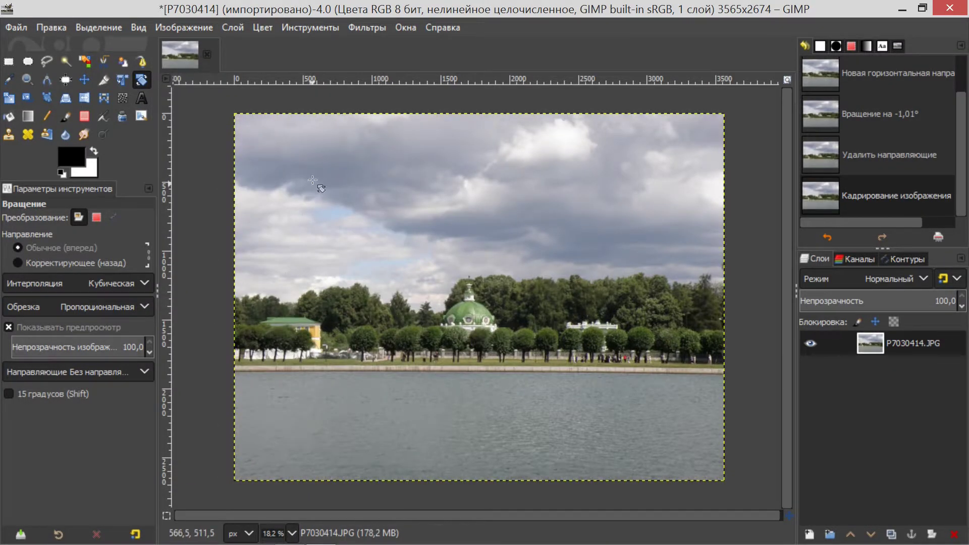